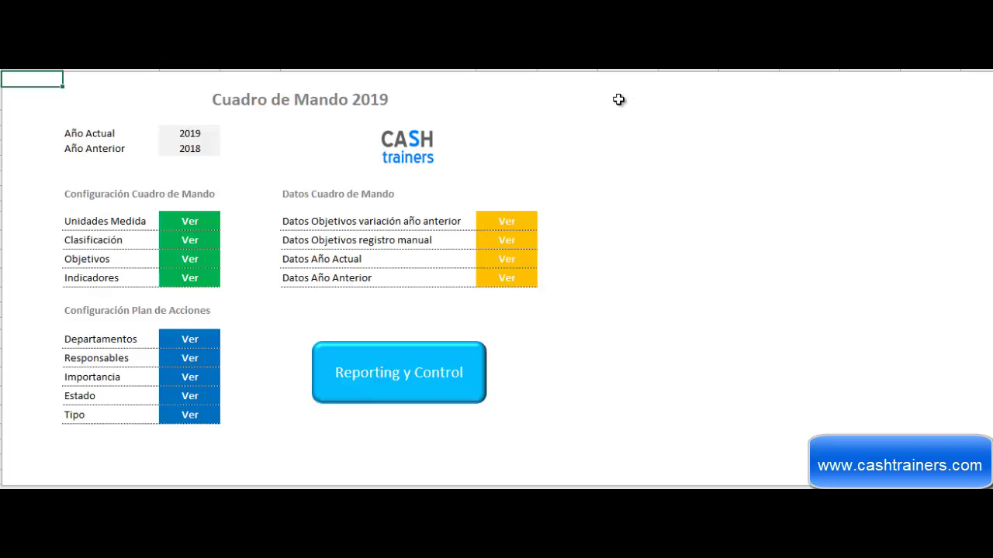
Check the 2019 and 2018 year values and the Unidad Medida list of units
click(187, 133)
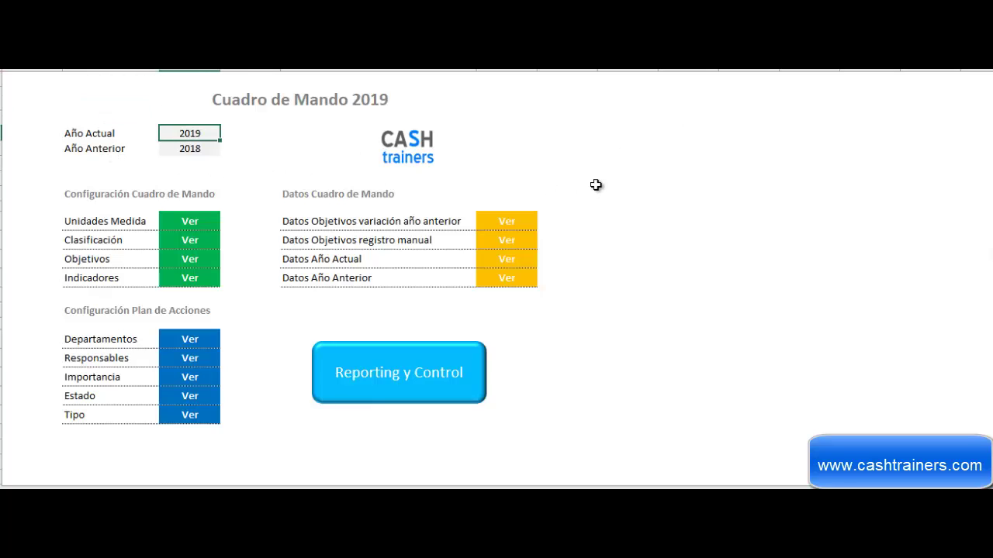
click(188, 149)
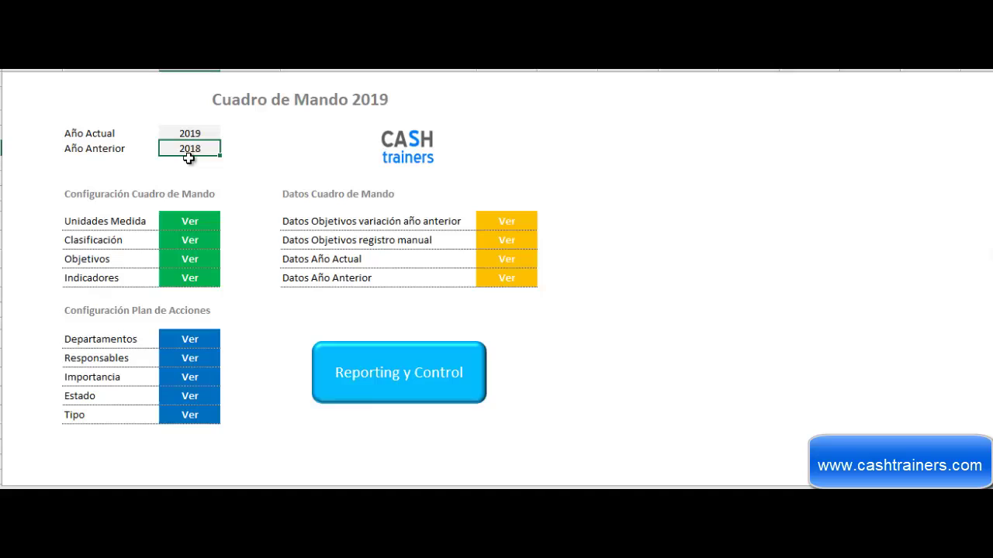
click(591, 132)
click(597, 104)
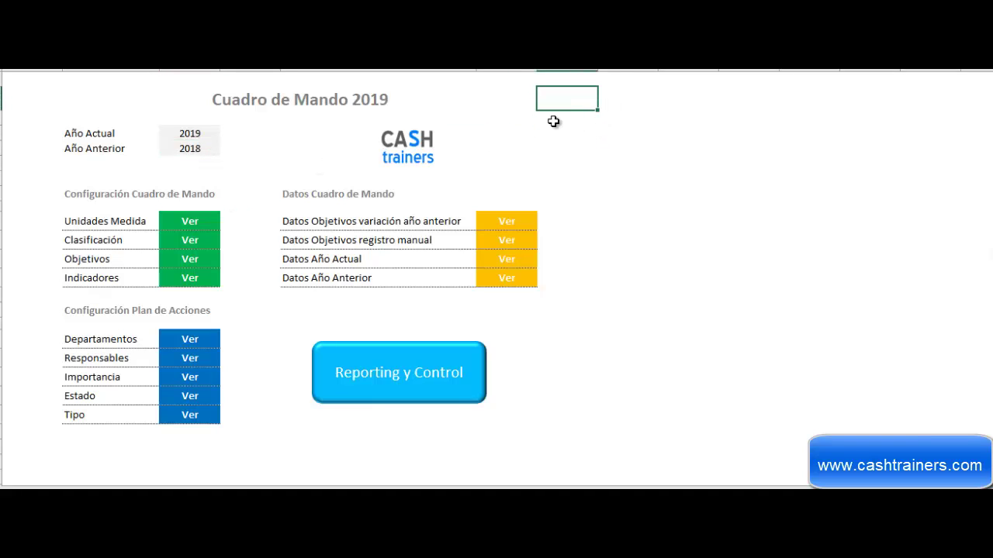
click(193, 228)
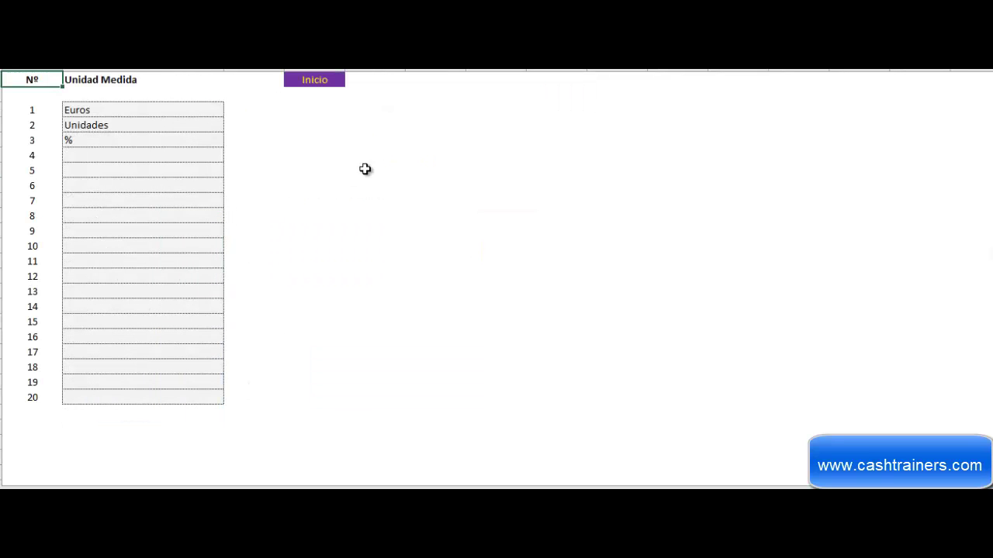
click(373, 108)
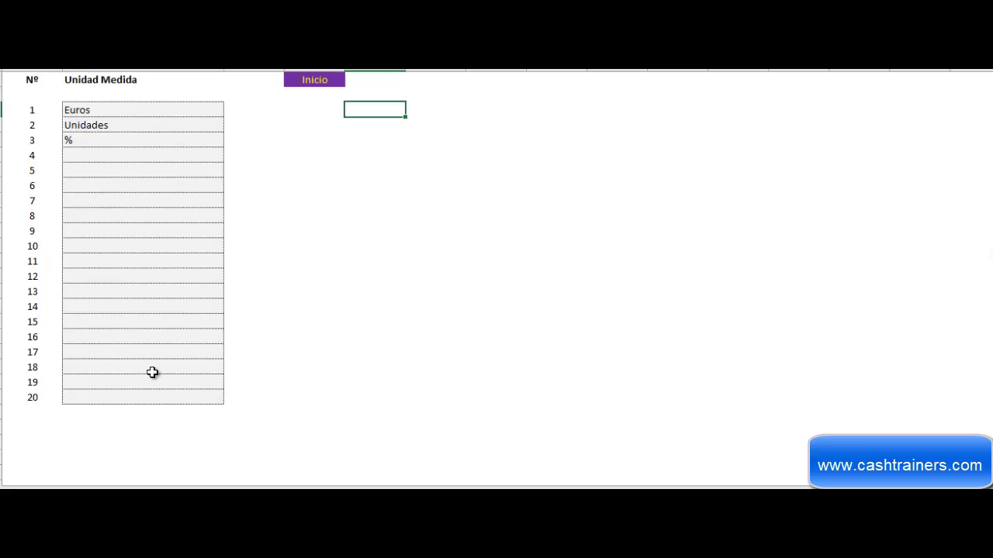
click(401, 76)
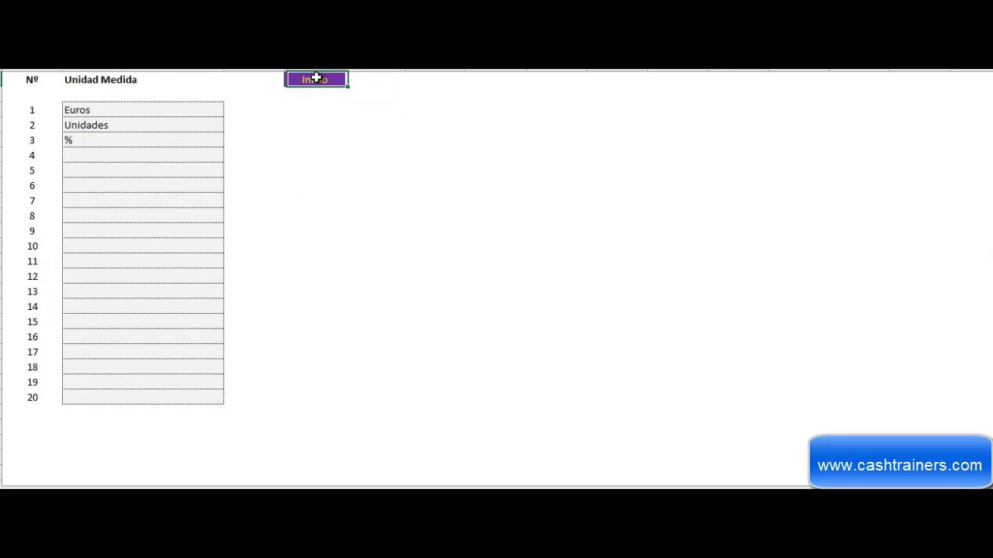
click(315, 79)
Review the Clasificación Objetivos sheet
click(33, 244)
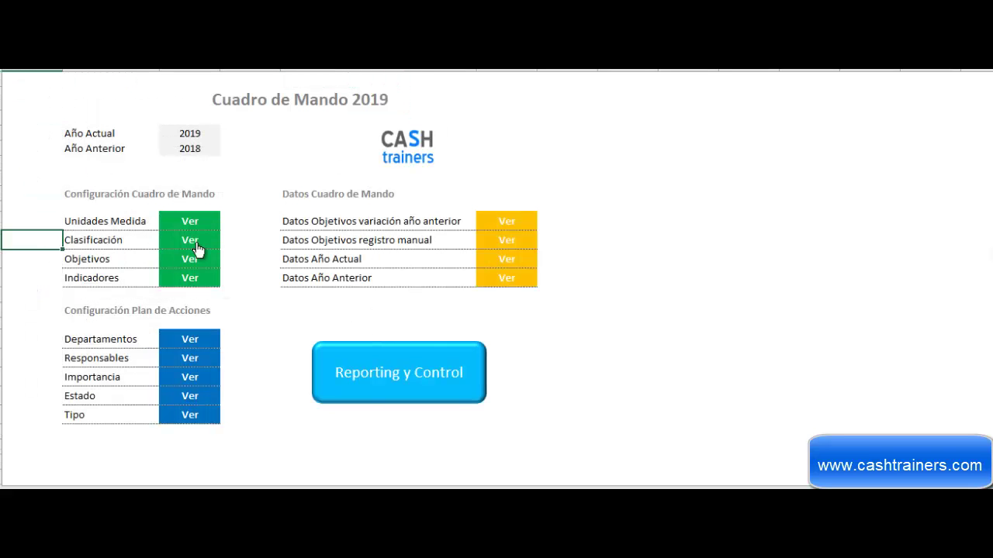
click(193, 241)
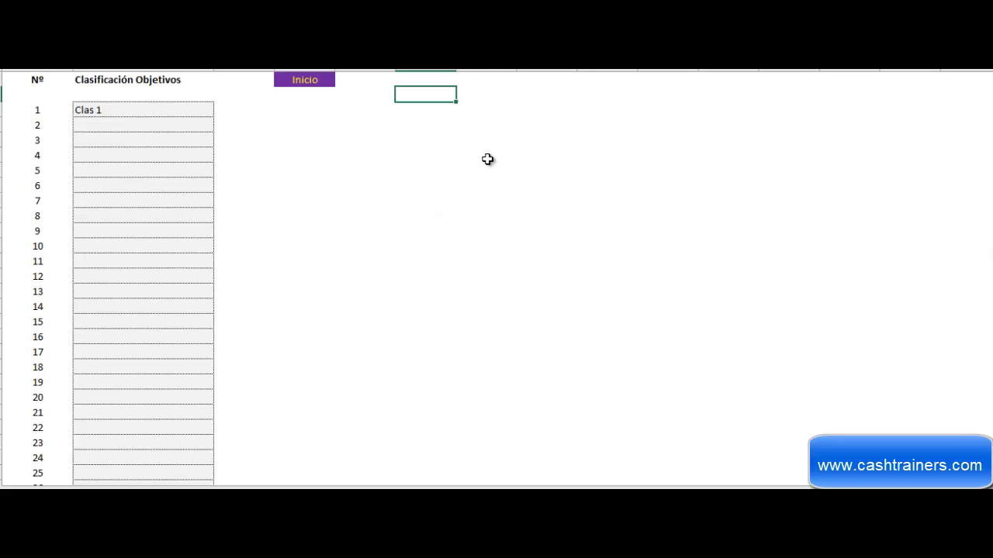
scroll(465, 190, down, 3)
scroll(313, 427, up, 3)
scroll(198, 428, down, 2)
scroll(198, 428, up, 2)
scroll(170, 457, down, 2)
scroll(199, 445, up, 2)
scroll(469, 347, down, 2)
scroll(458, 353, up, 2)
Look through the Objetivos sheet of strategic objectives
click(301, 80)
click(191, 262)
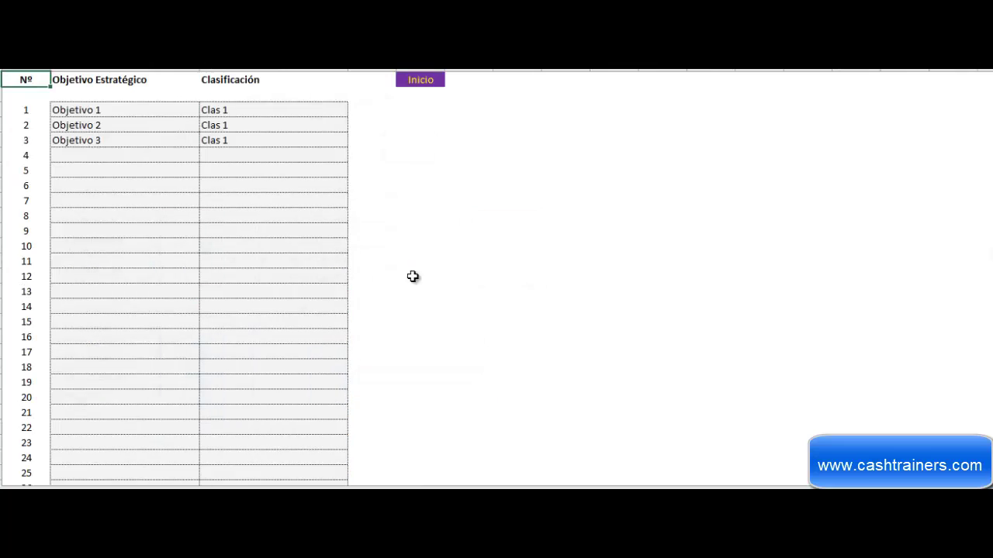
scroll(366, 337, down, 6)
scroll(166, 417, down, 4)
scroll(18, 466, down, 4)
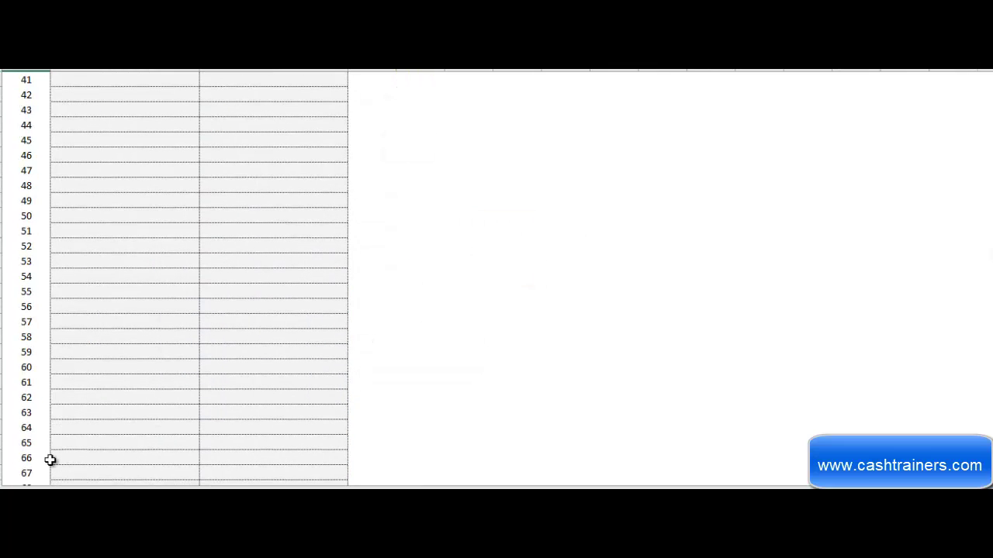
scroll(55, 458, down, 12)
scroll(134, 447, down, 6)
scroll(350, 332, up, 13)
scroll(352, 333, up, 7)
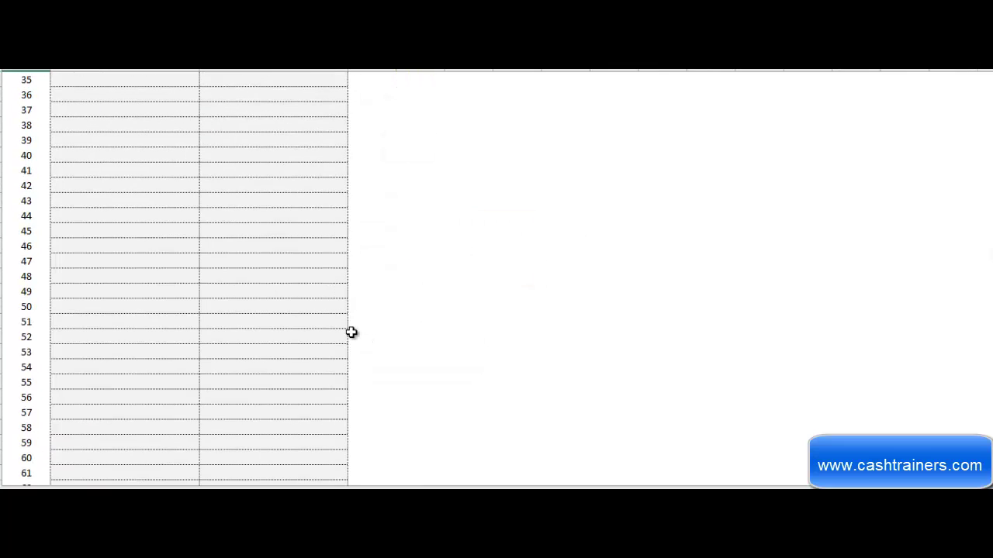
scroll(351, 333, up, 9)
scroll(349, 332, up, 3)
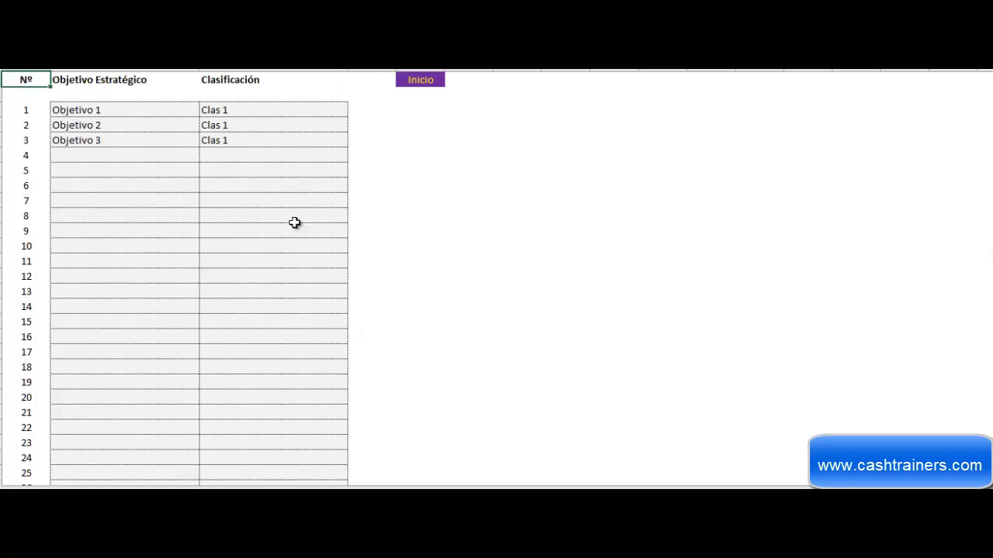
Check Objetivo 3's classification, leaving it at Clas 1
click(144, 141)
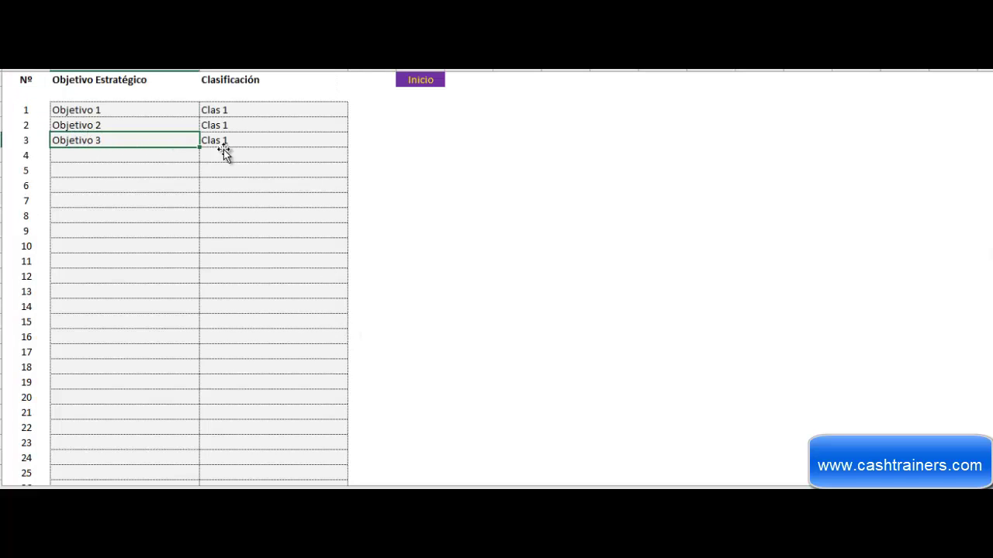
click(261, 144)
click(354, 140)
click(353, 140)
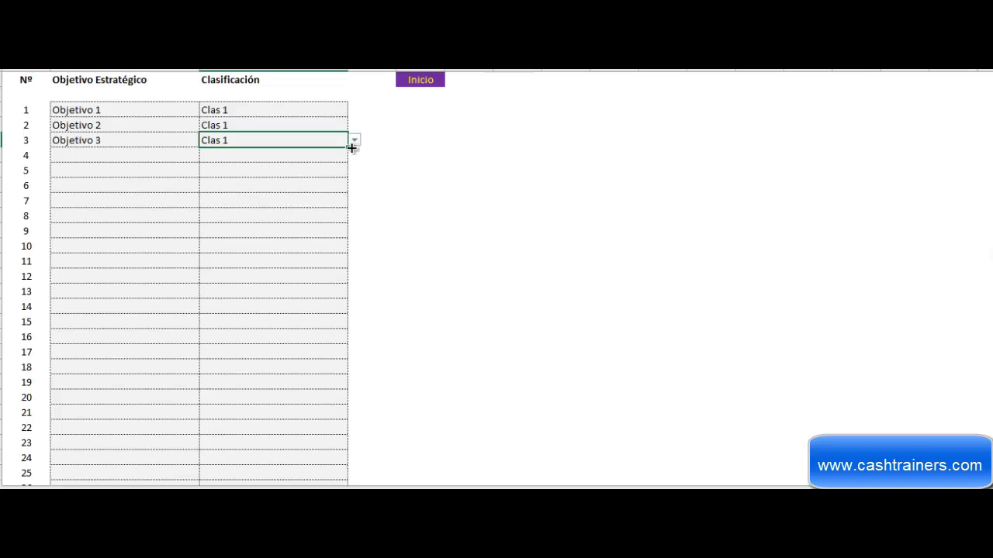
click(447, 139)
click(425, 82)
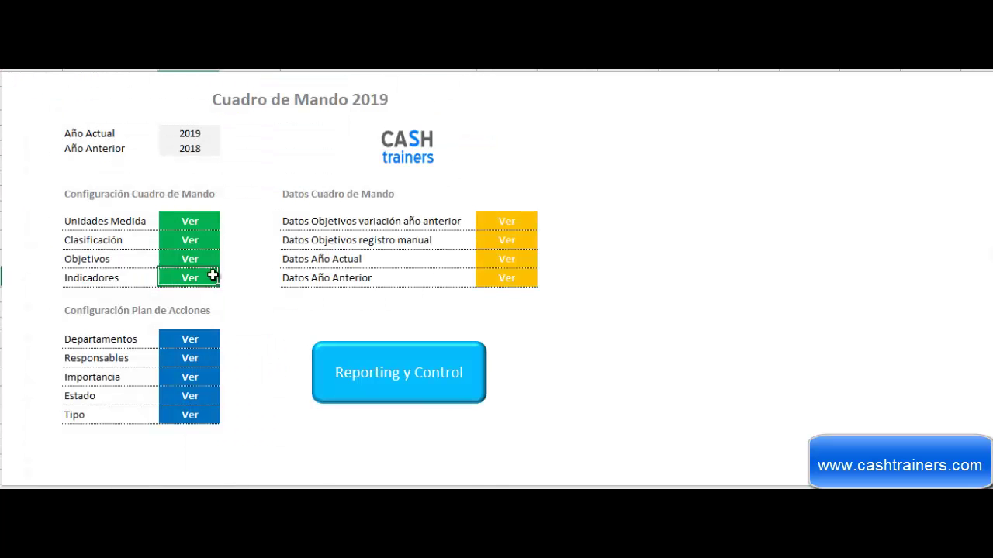
Bring up the Indicadores sheet at its last rows
click(209, 279)
drag(990, 77, 989, 83)
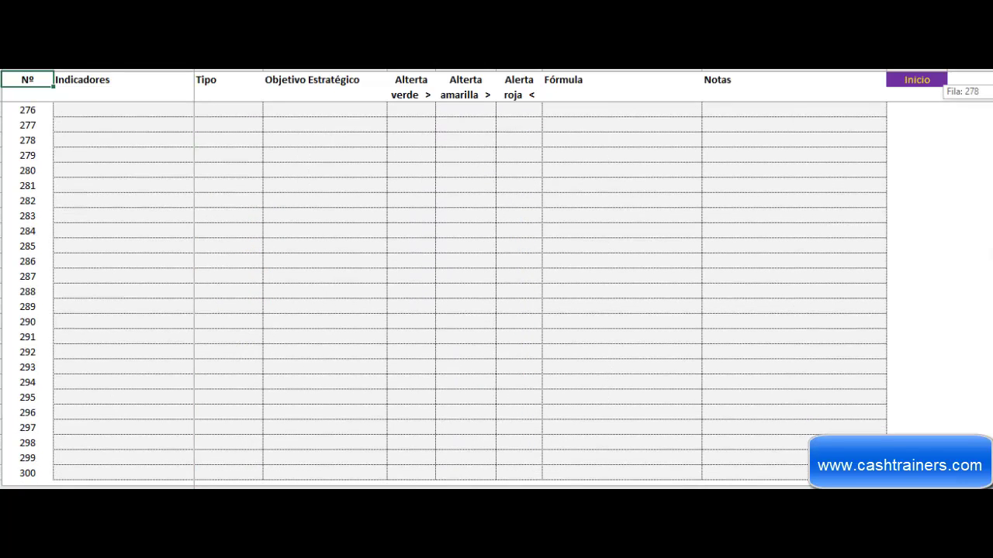
drag(990, 83, 989, 76)
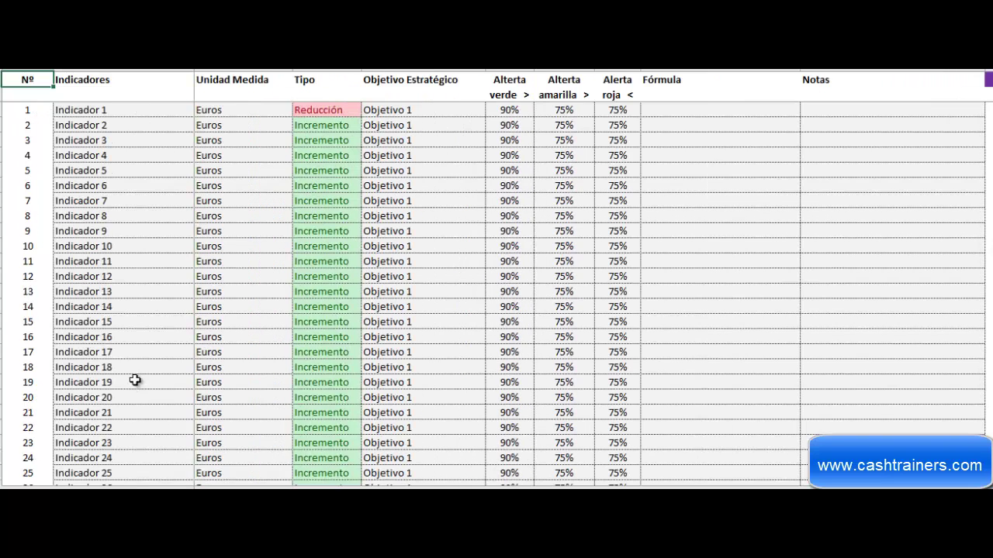
scroll(94, 445, down, 12)
scroll(102, 414, down, 2)
scroll(102, 414, up, 1)
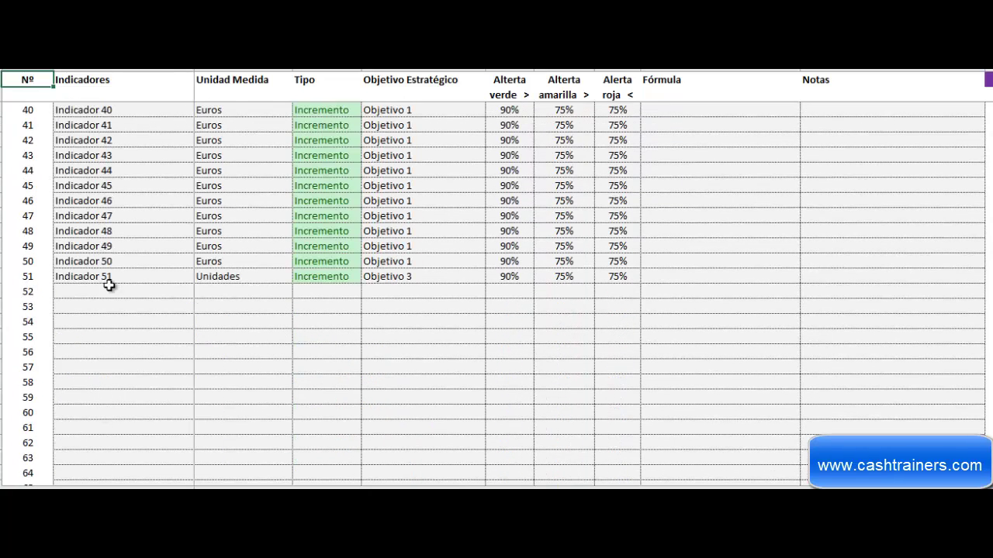
Add Indicador 52 in row 52 with Euros as its unit
click(109, 291)
text(Indicador 52)
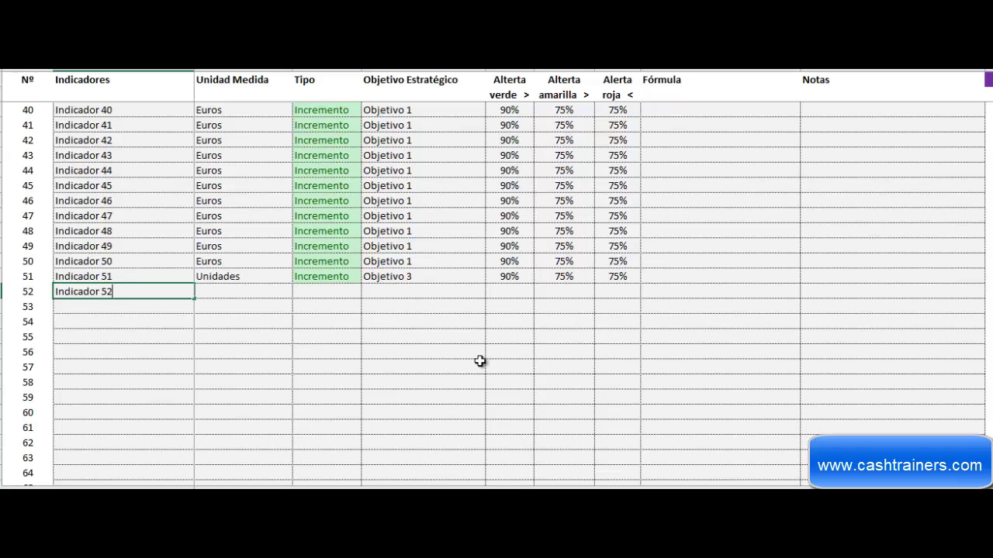
key(Tab)
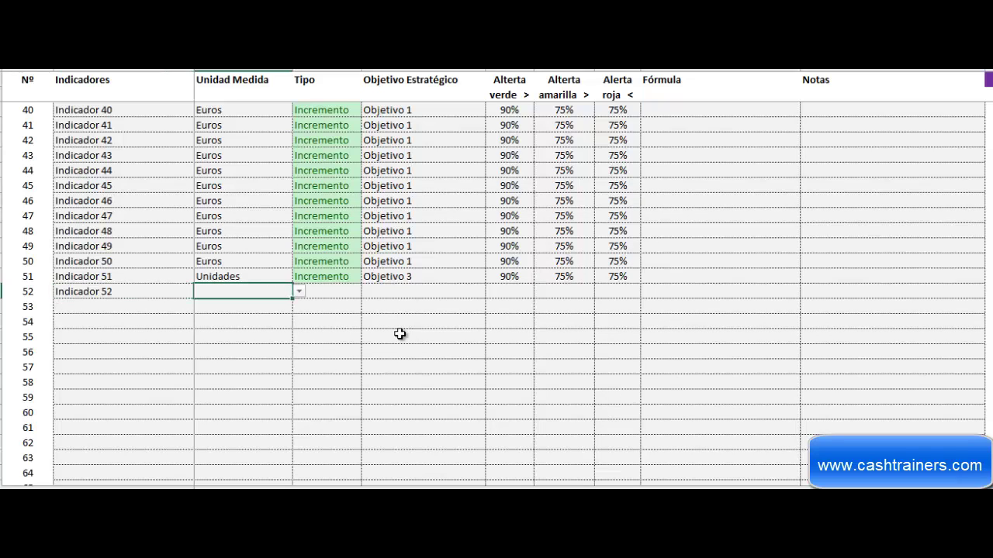
click(299, 291)
click(233, 314)
key(Tab)
Give Indicador 52 type Incremento and strategic objective Objetivo 3
click(368, 292)
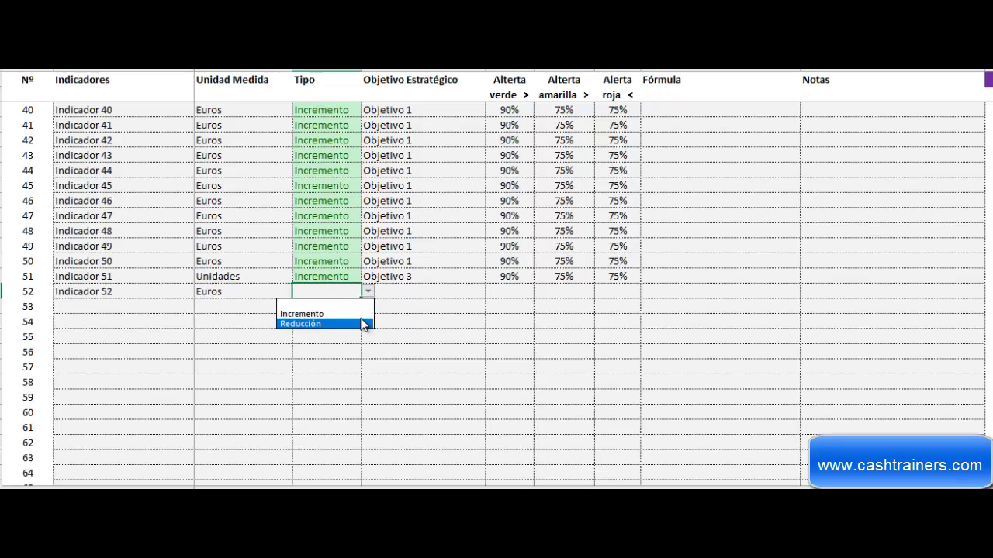
click(364, 314)
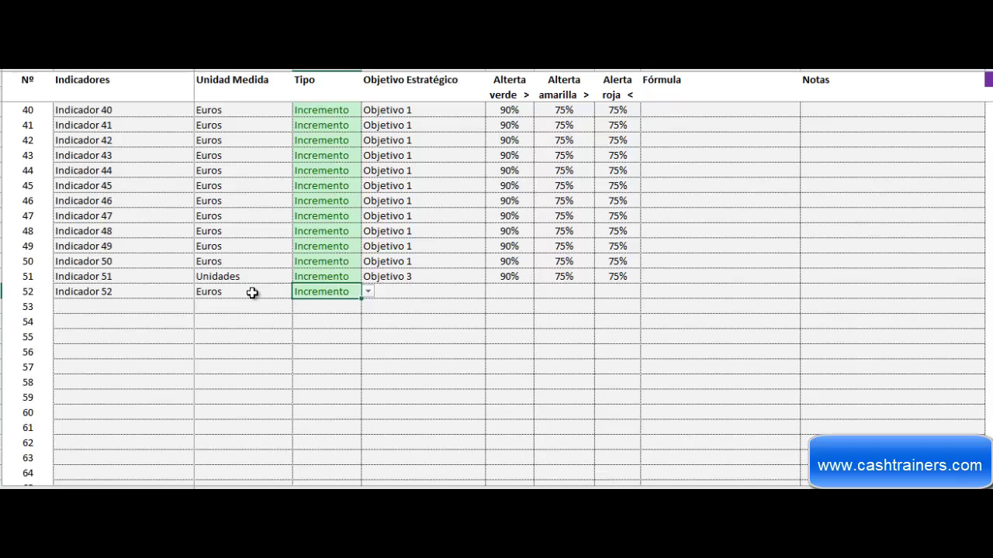
click(368, 292)
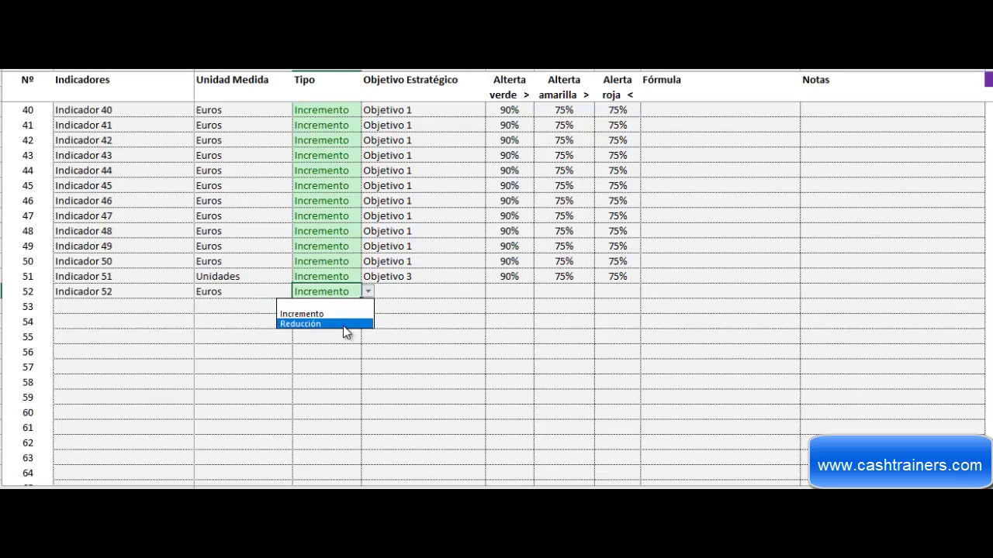
key(Escape)
click(423, 293)
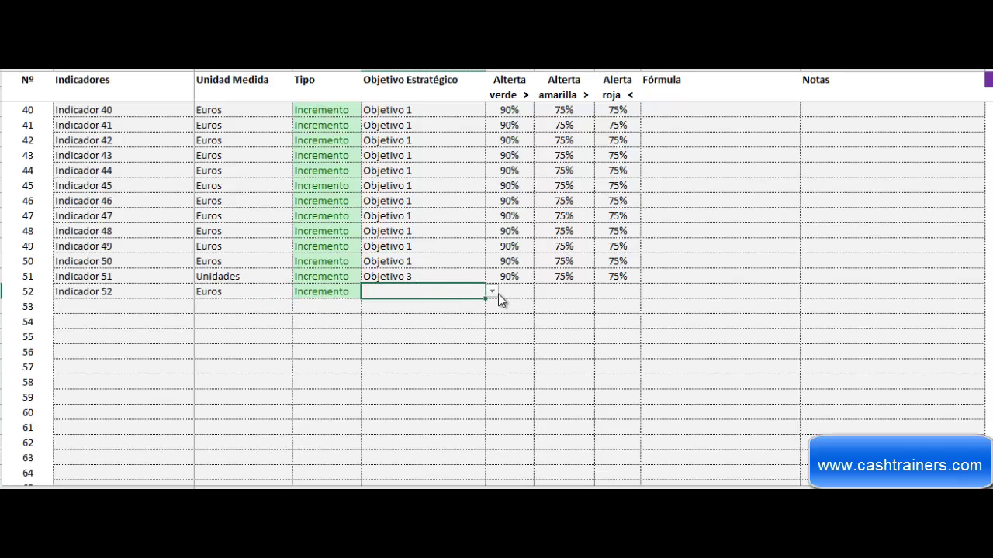
click(492, 292)
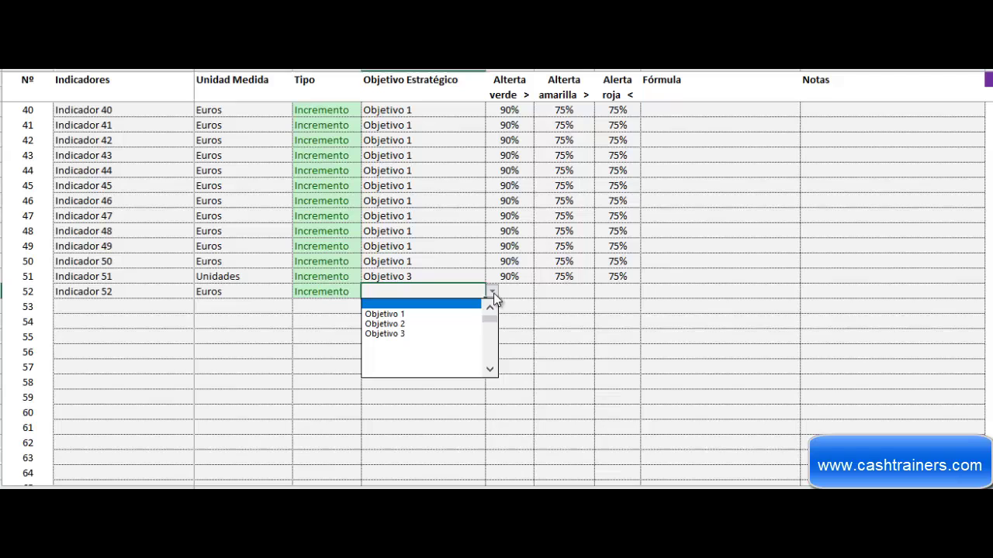
click(444, 335)
Set Indicador 52's alert thresholds to 95%, 80% and 80%, reviewing the alert columns
key(Tab)
text(95)
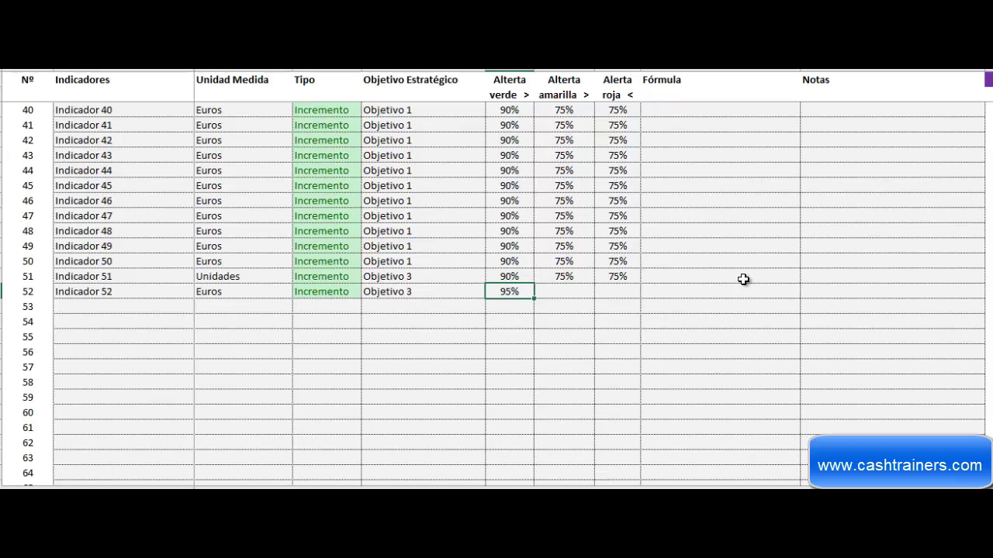
key(Tab)
key(Tab)
text(80)
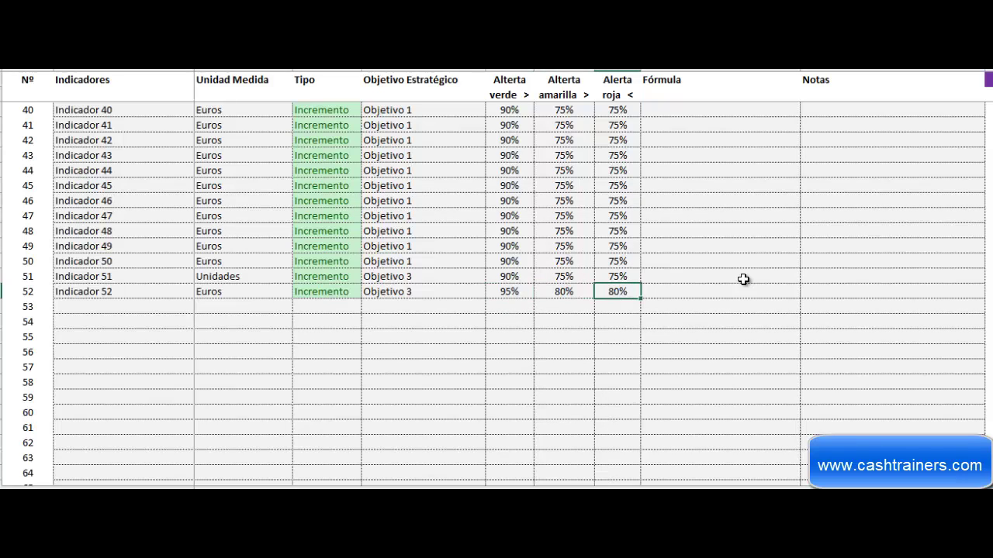
key(Tab)
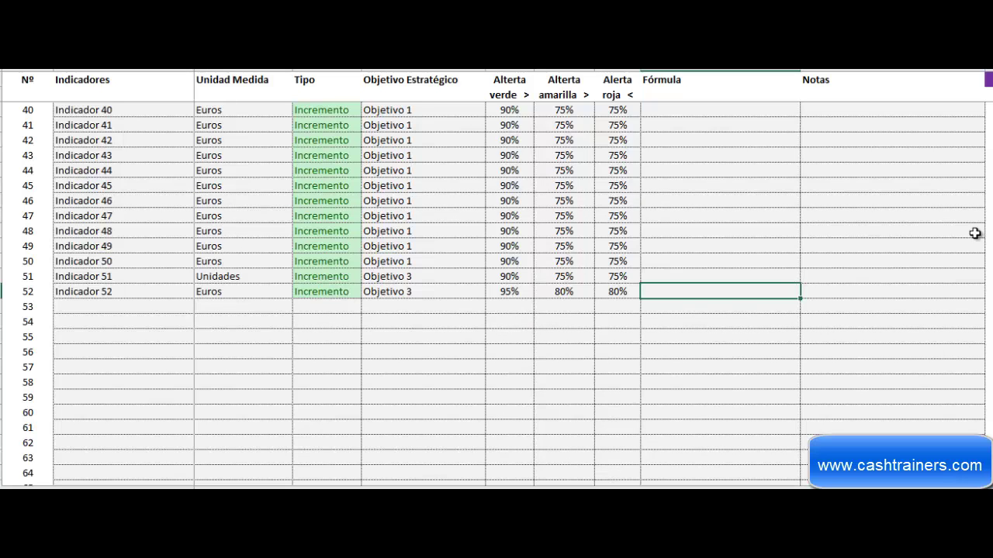
drag(838, 483, 860, 484)
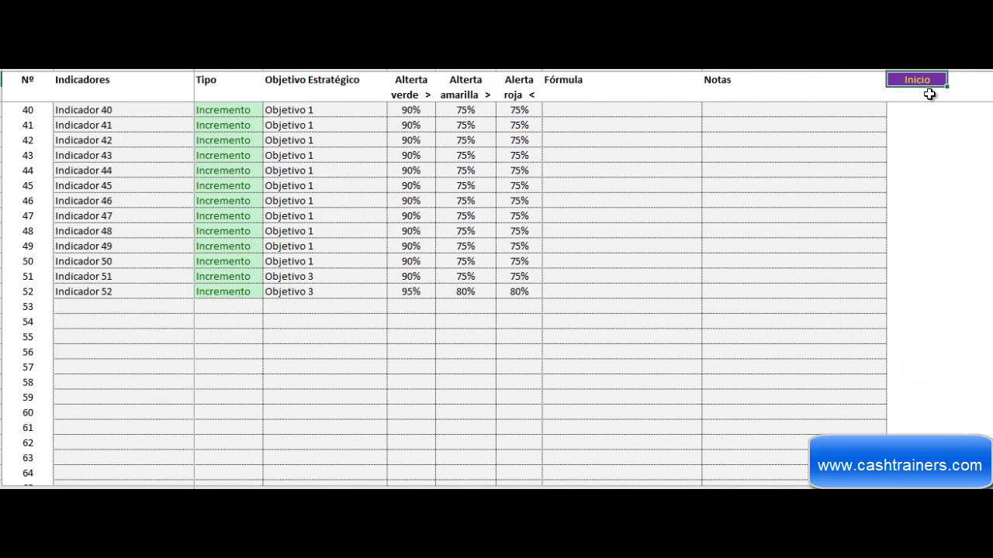
Review the 2018 previous-year data sheet, then go to the Objetivos variación sobre año anterior table
click(915, 80)
click(748, 179)
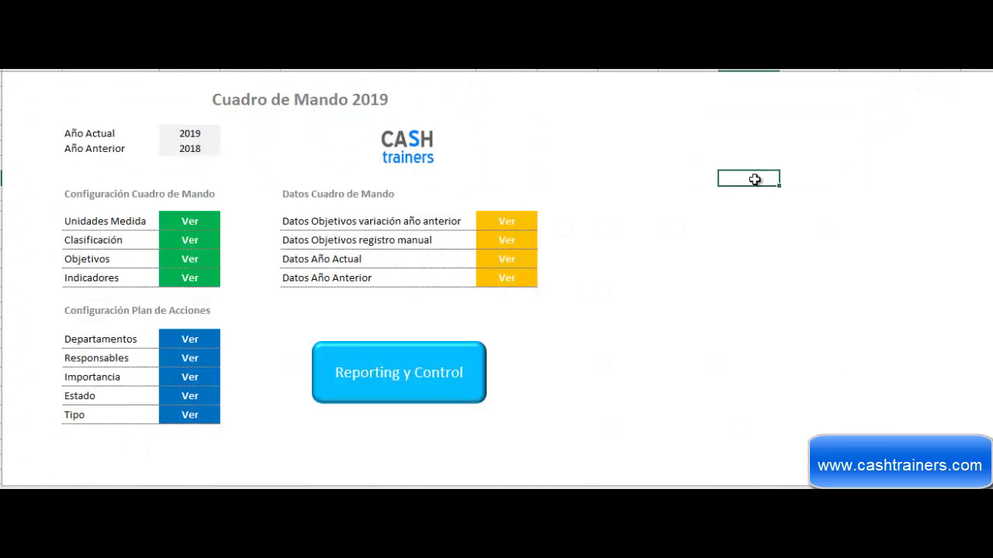
click(611, 193)
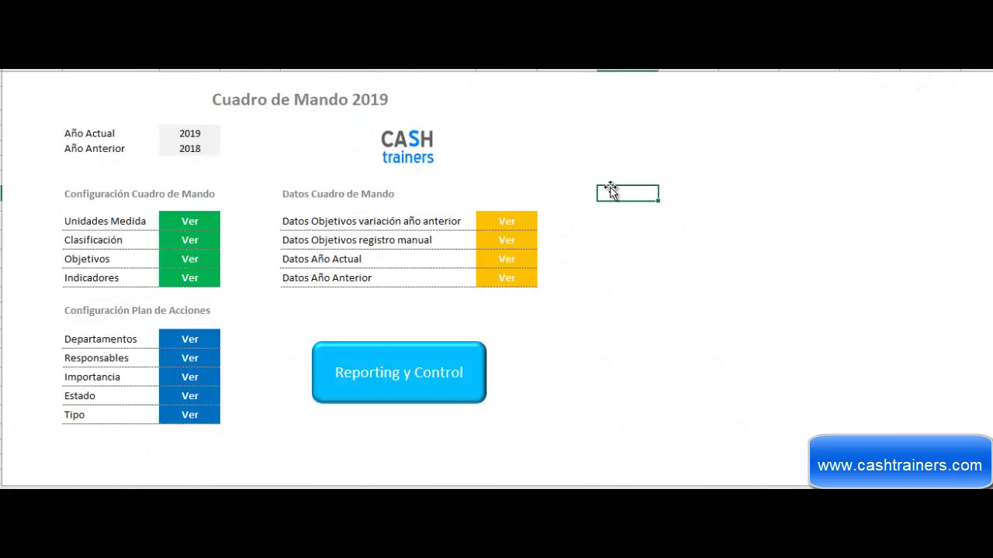
click(507, 280)
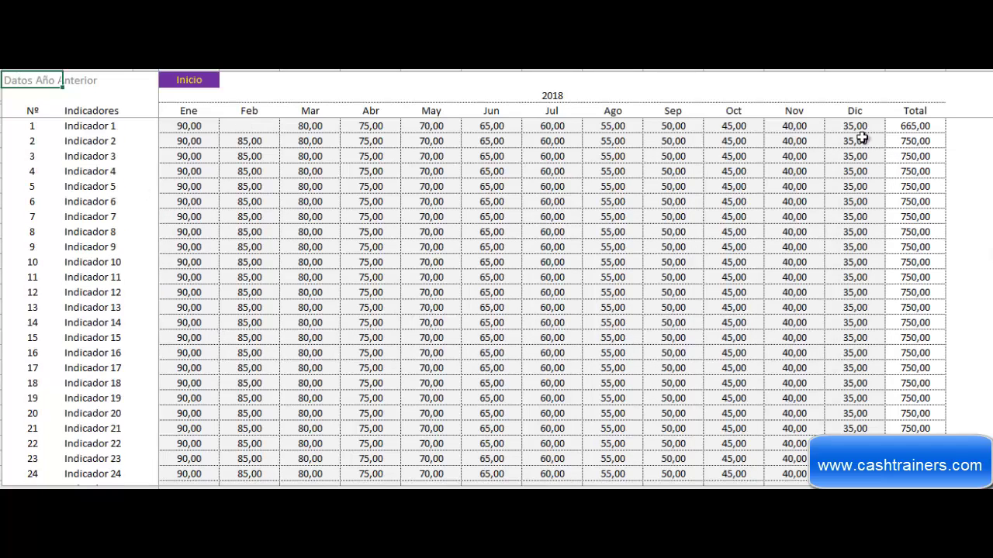
click(190, 82)
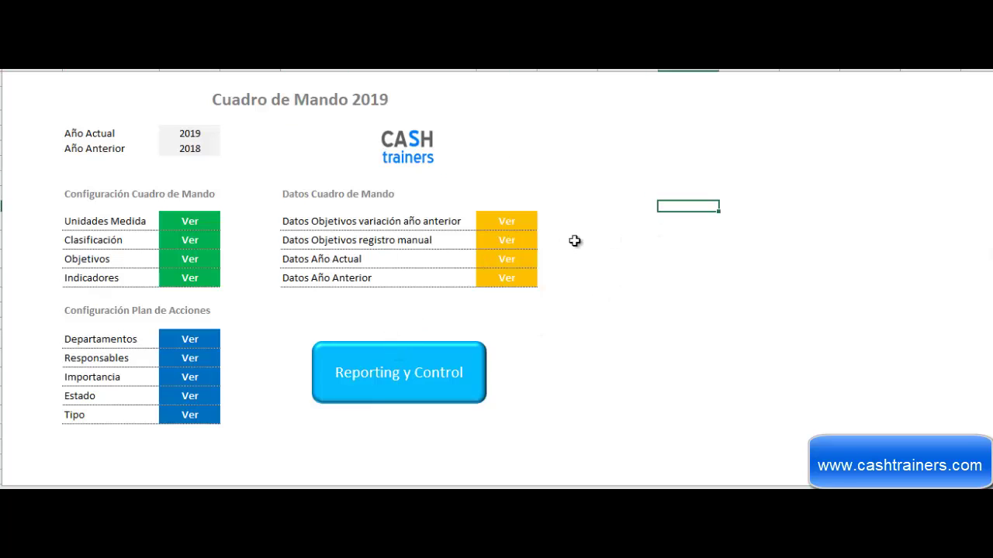
click(510, 225)
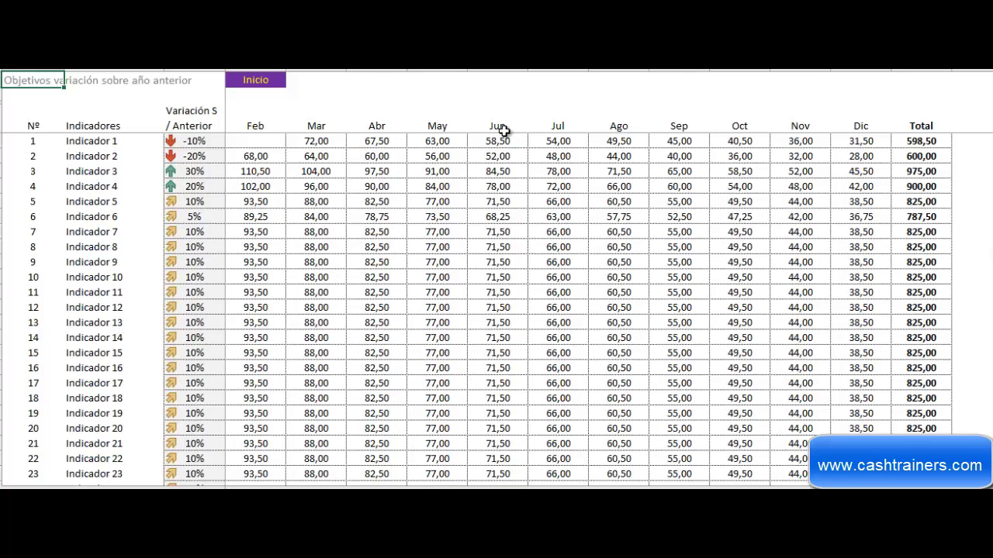
Set Indicador 1's variation to -5% and Indicador 3's to 25%
scroll(71, 327, down, 2)
scroll(78, 355, up, 2)
click(183, 143)
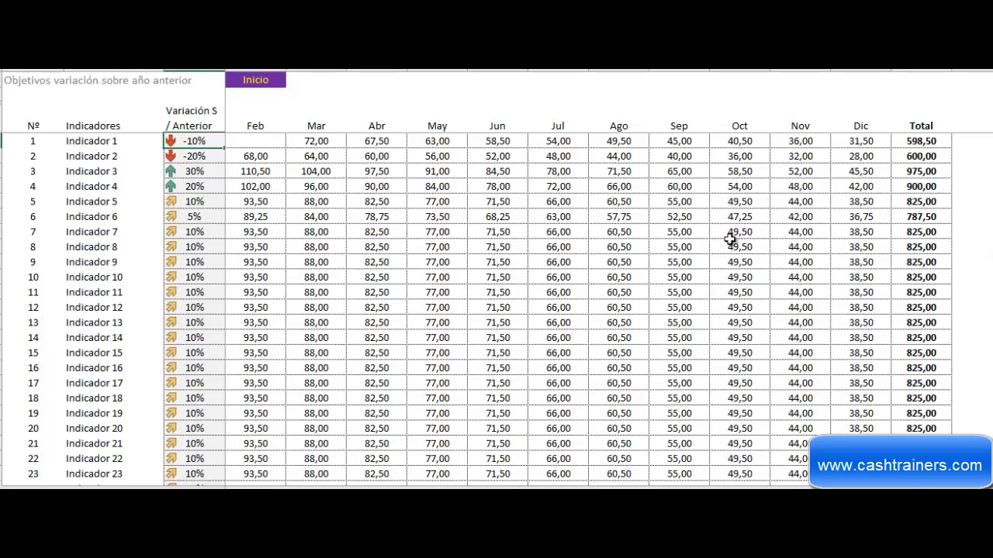
text(-5)
key(Tab)
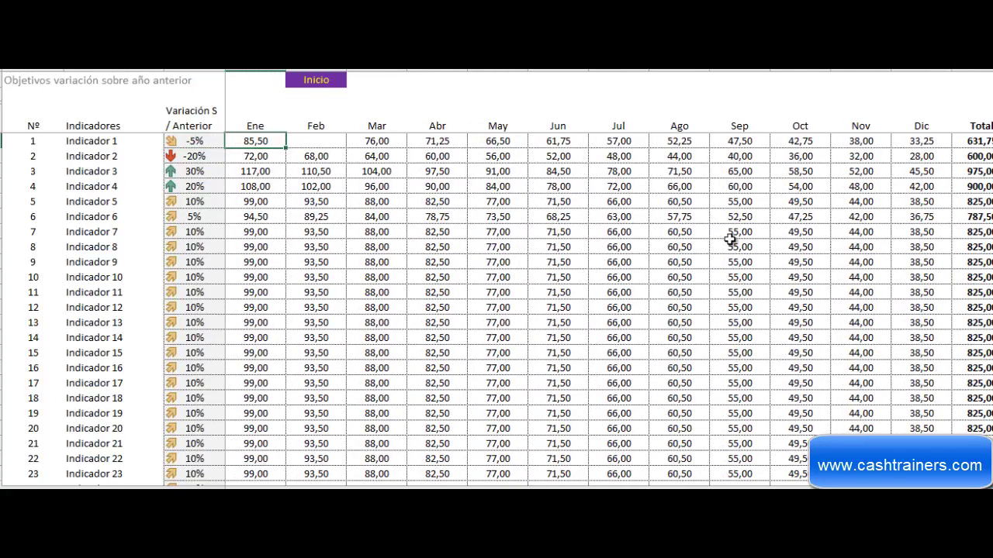
click(207, 156)
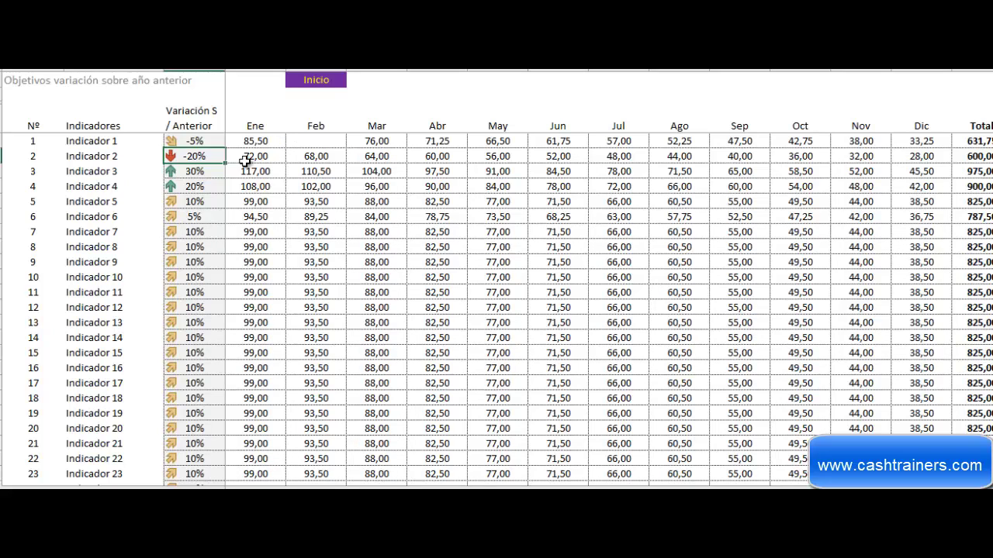
click(204, 172)
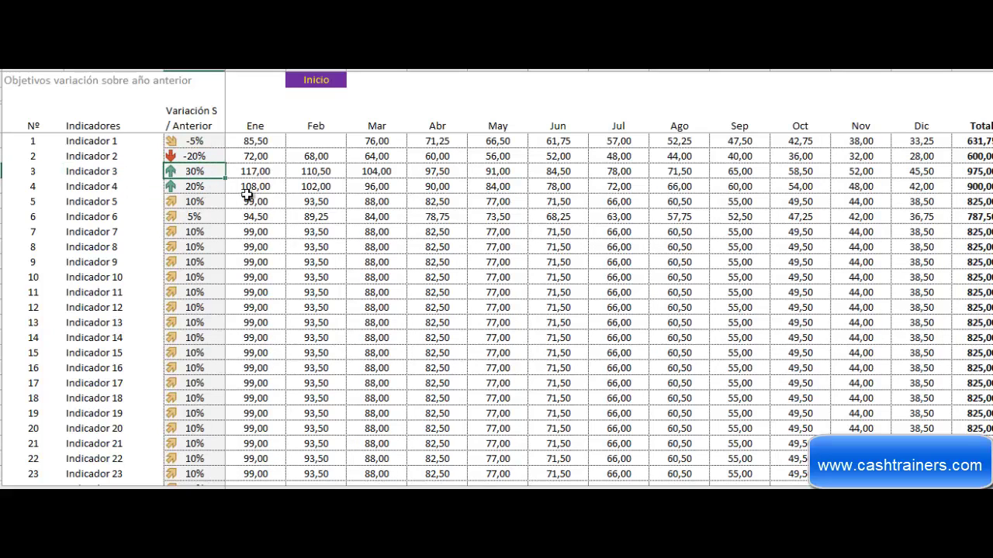
text(25)
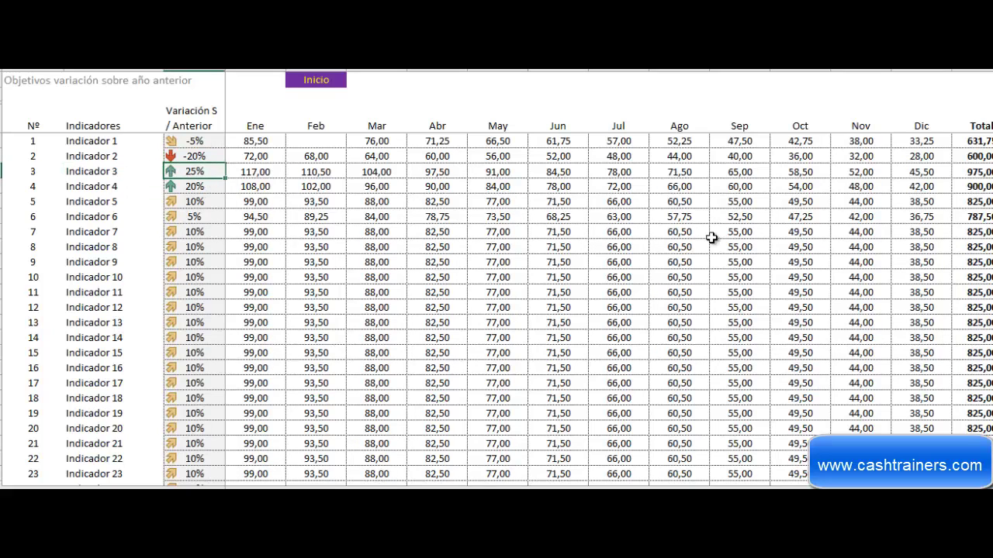
key(Tab)
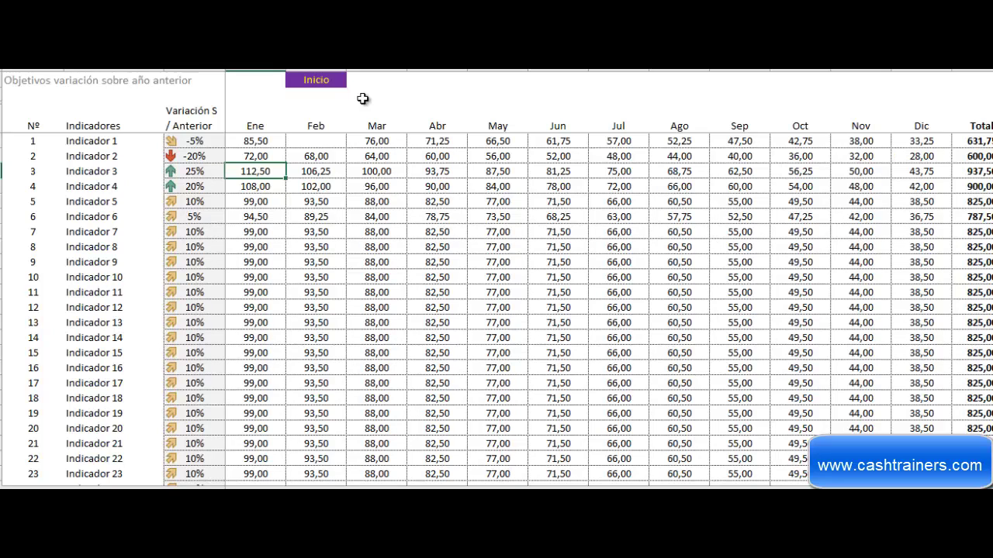
Compare the registro manual and variación target tables, ending on Objetivos registro manual
click(448, 77)
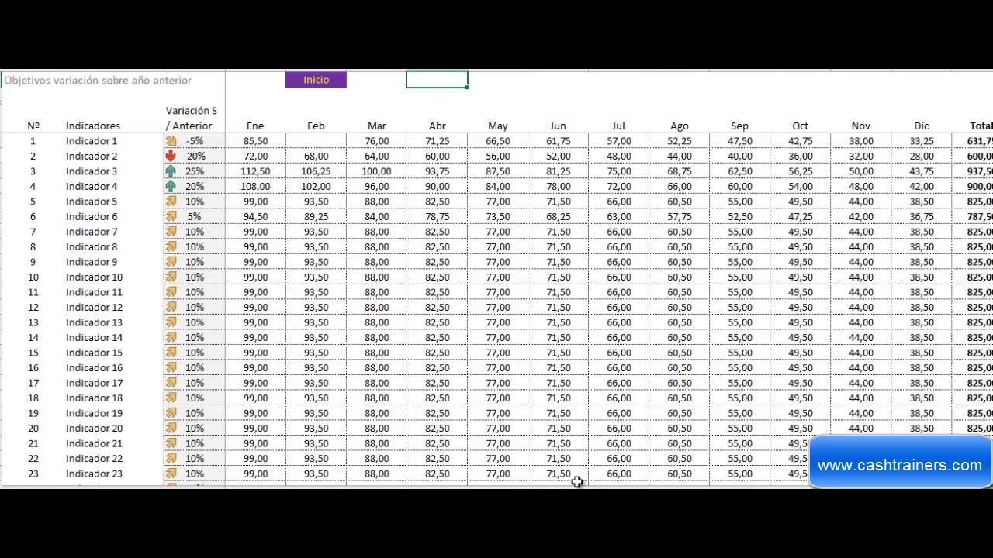
click(321, 79)
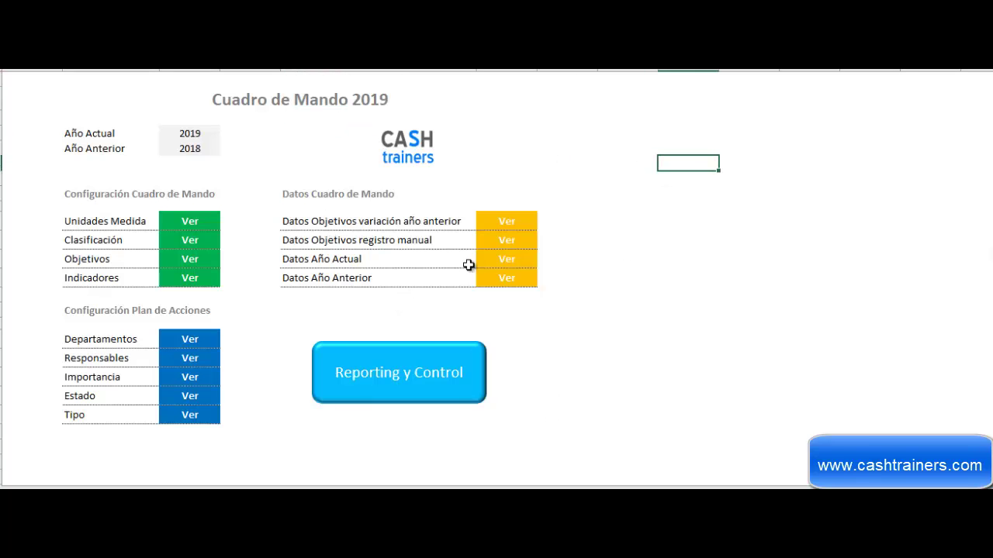
click(506, 242)
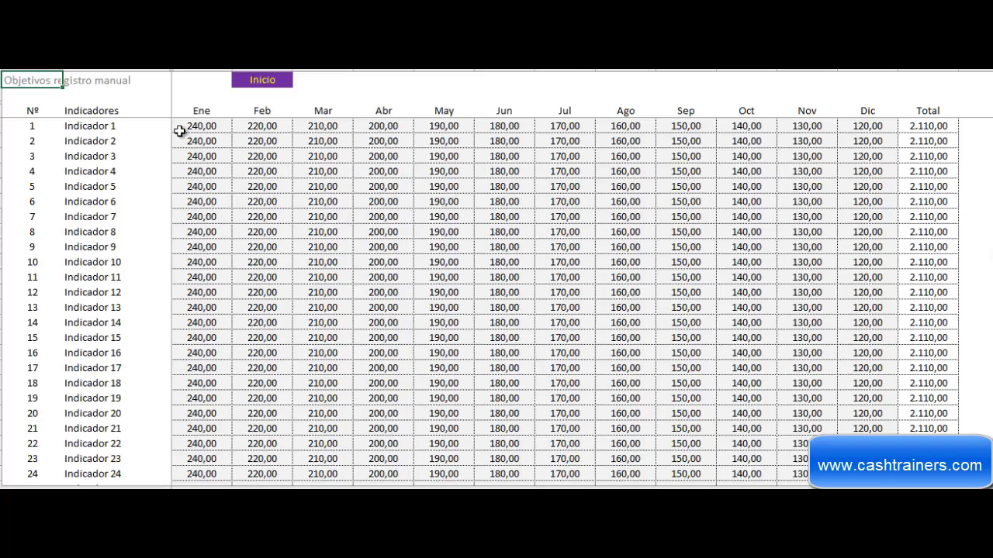
click(264, 84)
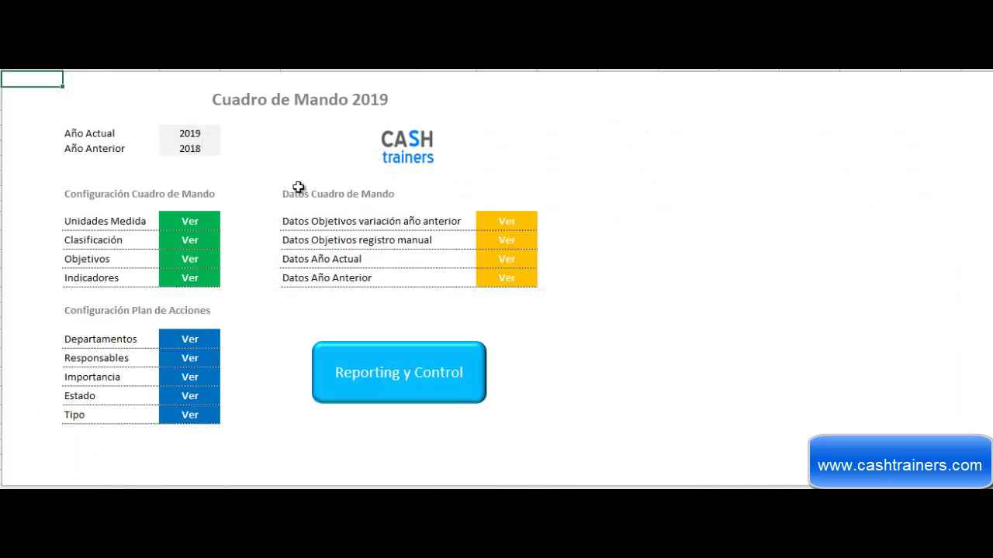
click(501, 223)
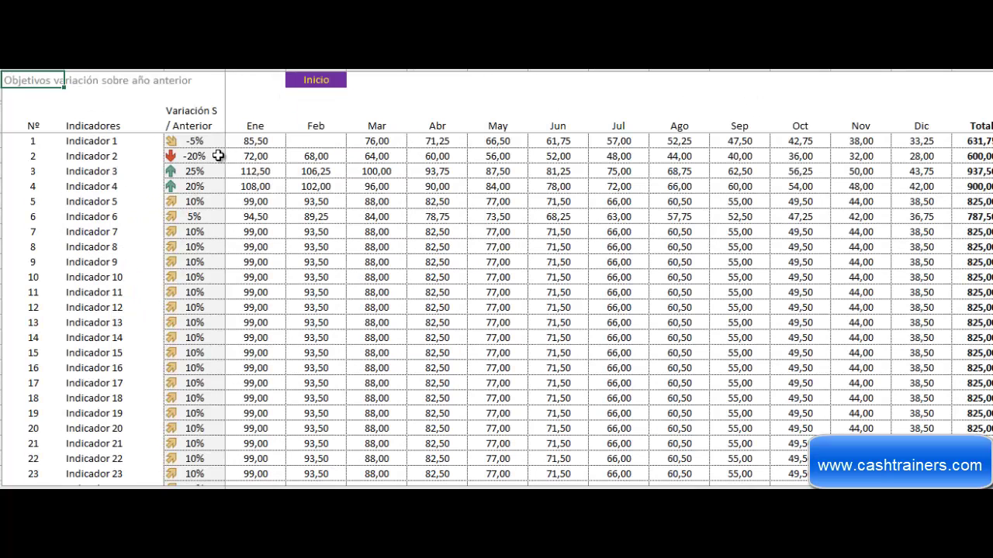
click(314, 86)
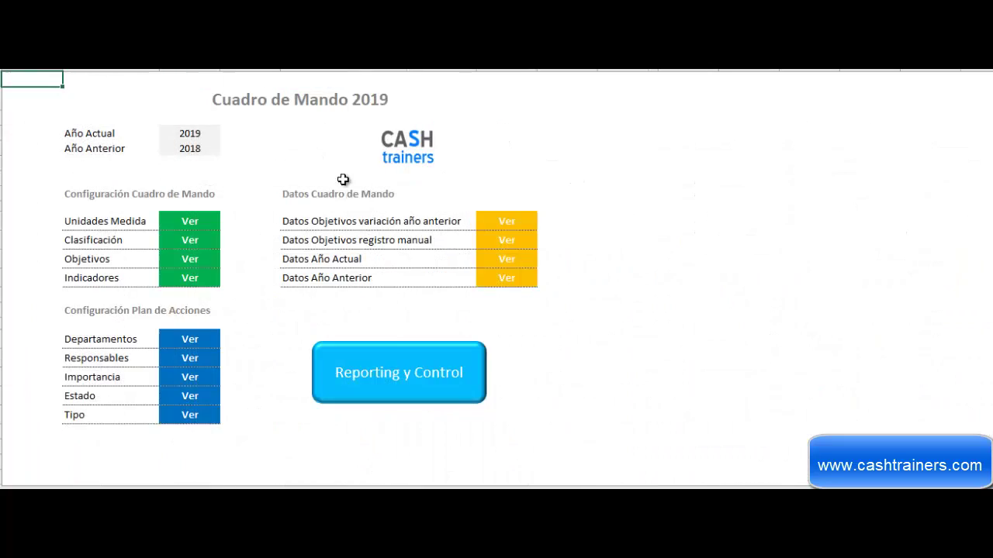
click(496, 236)
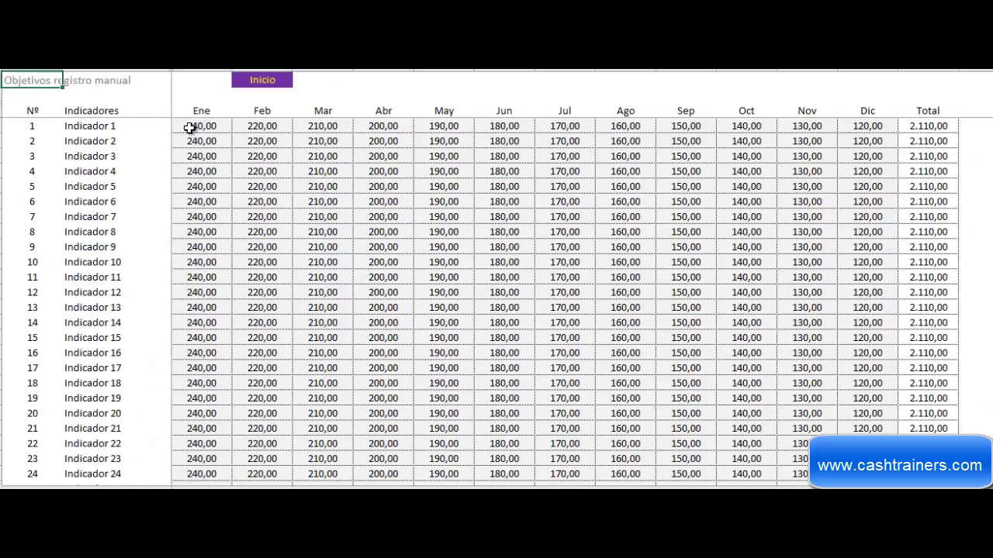
Delete Indicador 1's Ene–Dic manual targets and go back to the Inicio dashboard
click(190, 128)
shift+click(883, 128)
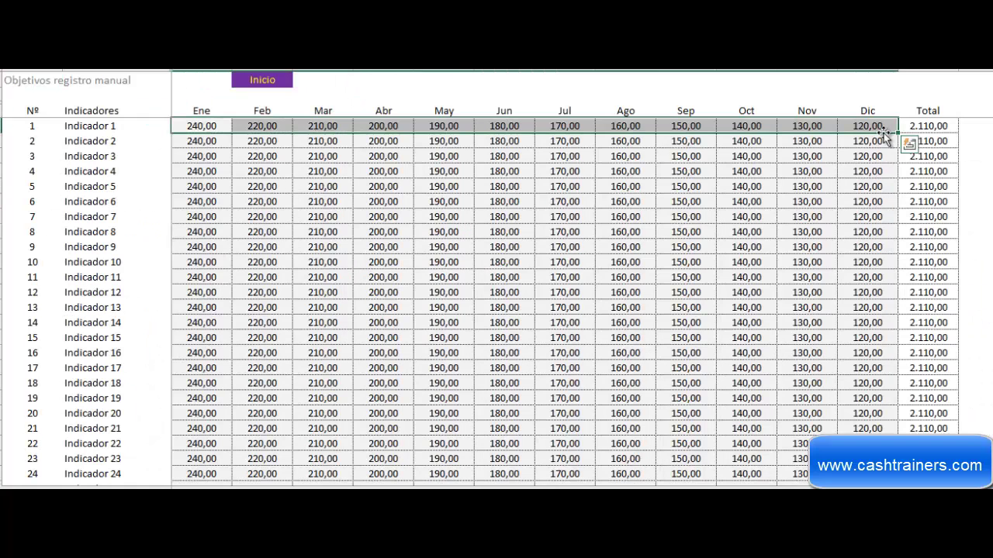
key(Delete)
click(652, 91)
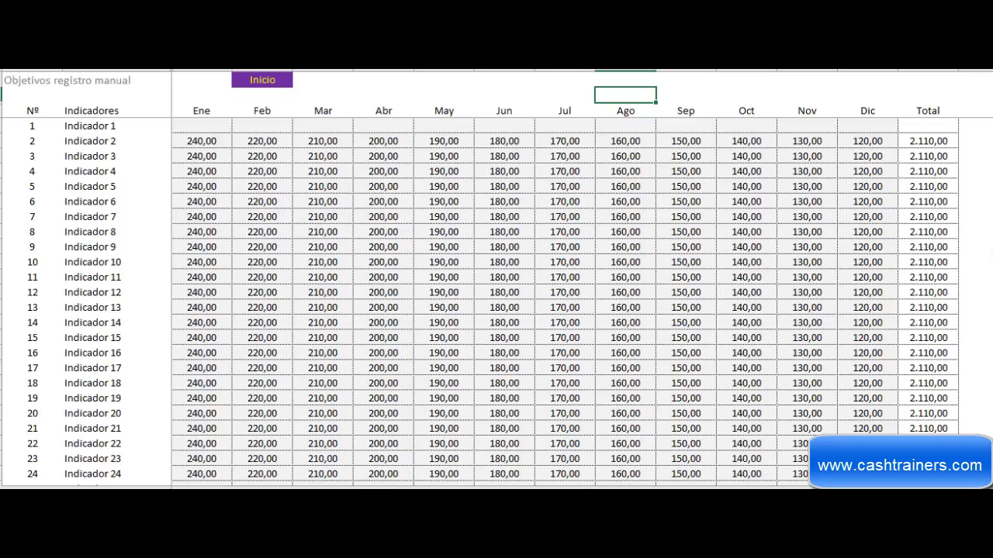
click(262, 81)
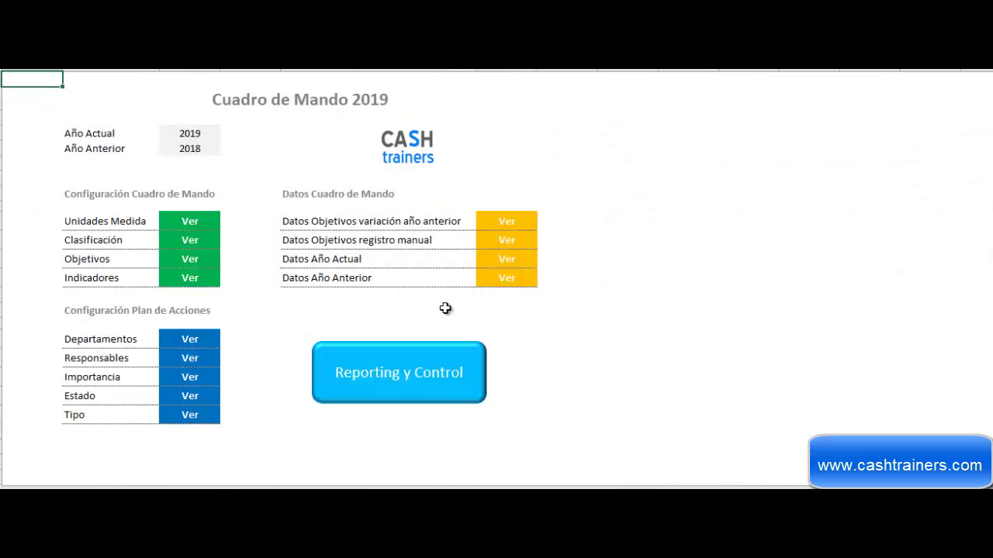
click(497, 261)
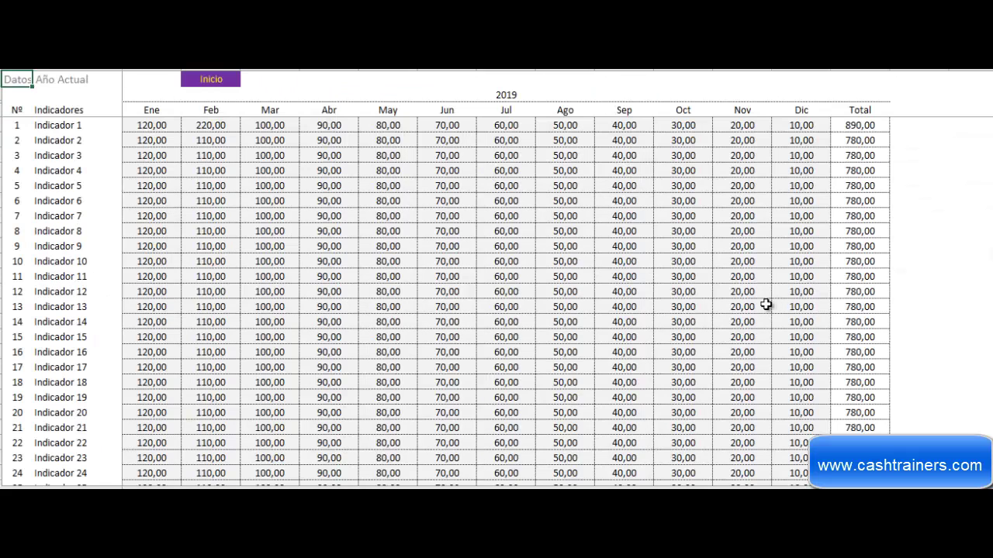
scroll(159, 388, down, 3)
scroll(159, 388, down, 4)
scroll(165, 390, down, 6)
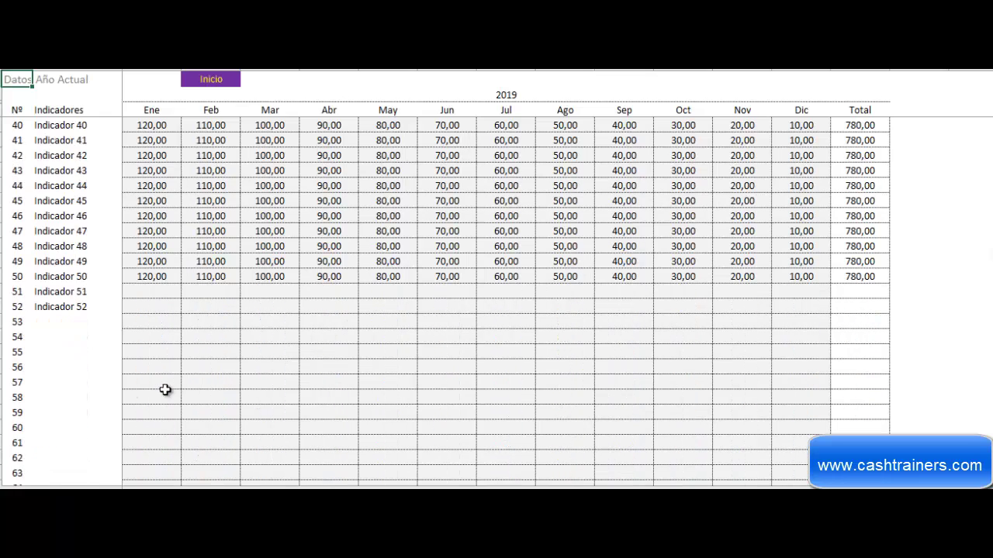
scroll(165, 390, up, 5)
scroll(214, 371, up, 4)
scroll(213, 369, up, 4)
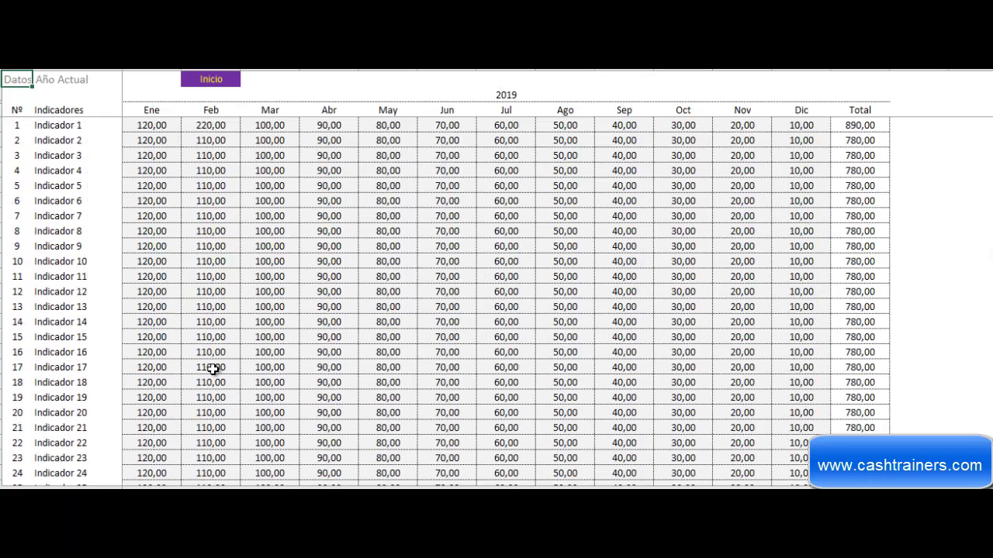
click(346, 83)
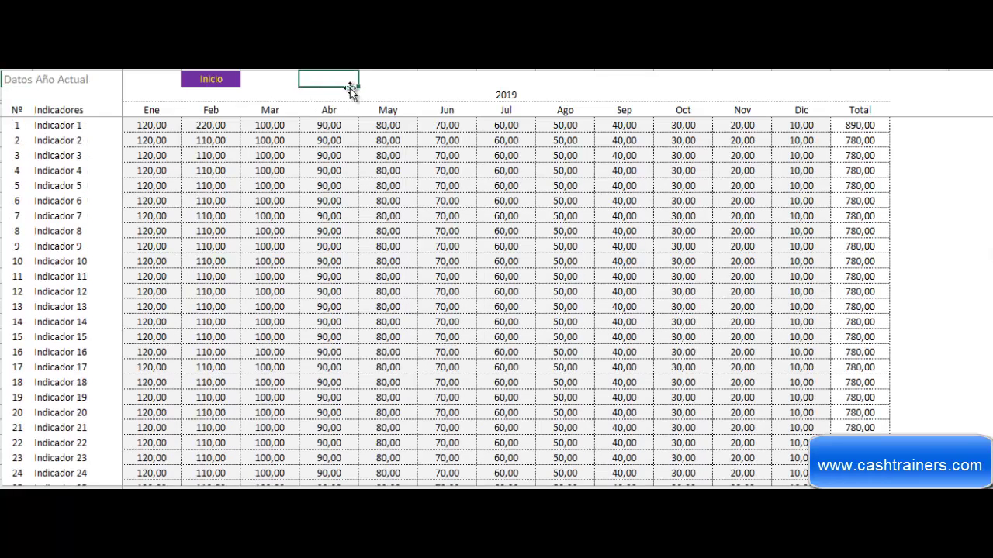
click(214, 88)
click(688, 323)
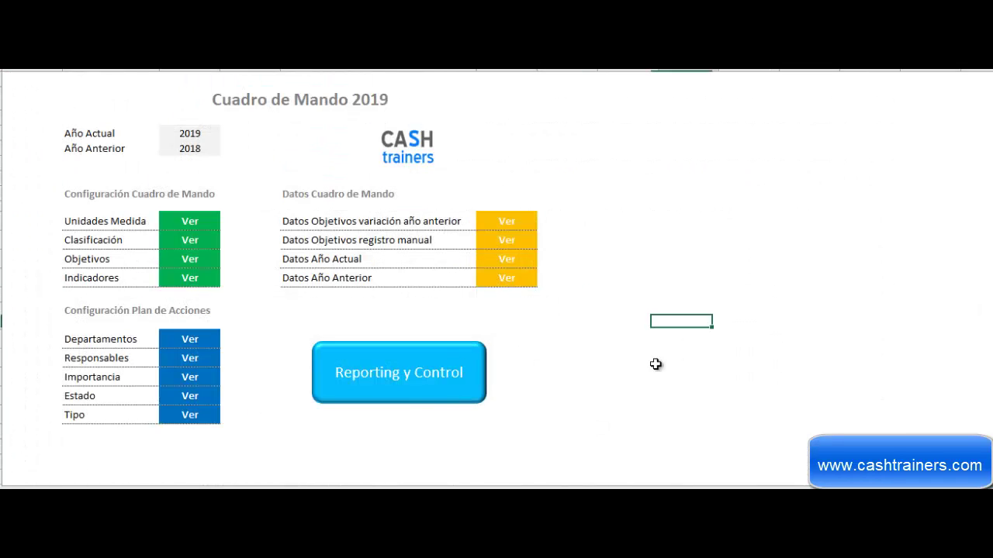
click(725, 223)
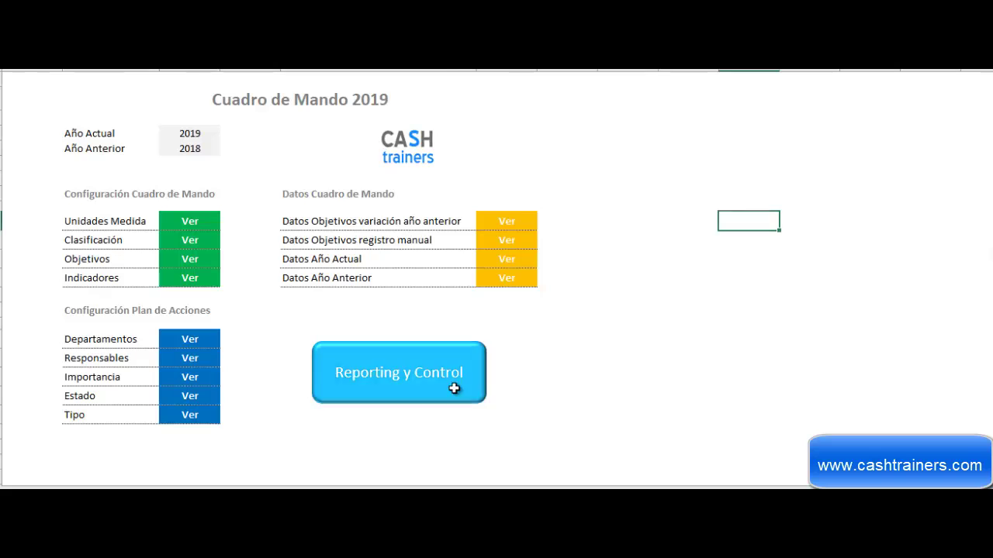
Tick Oct, Nov and Dic in Reporting y Control, then untick them to keep Ene–Sep
click(456, 390)
click(416, 277)
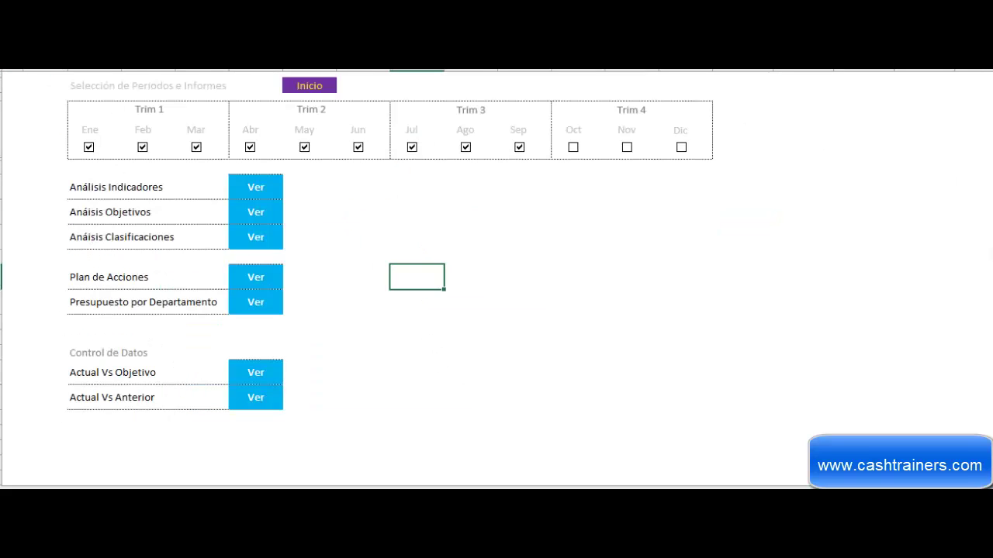
click(573, 147)
click(626, 147)
click(681, 147)
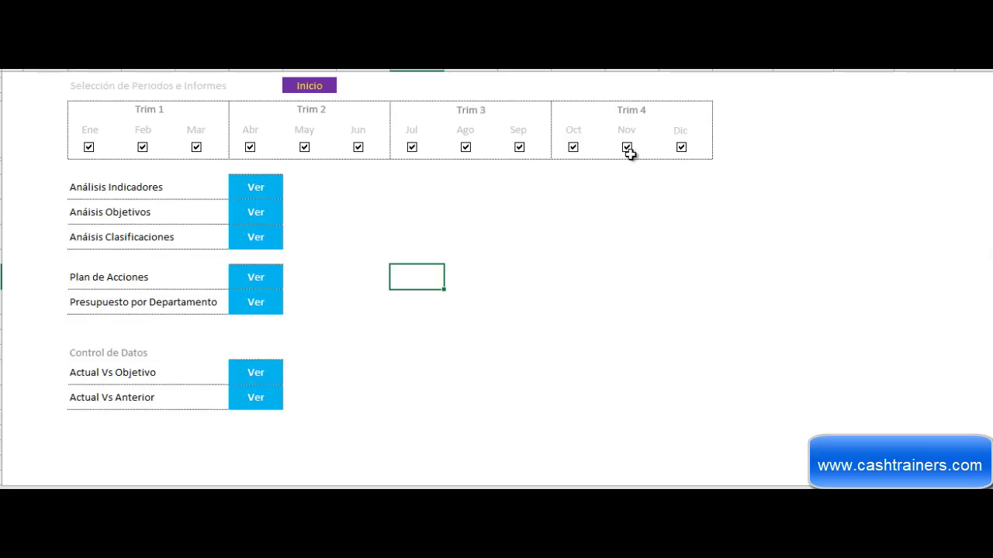
click(681, 148)
click(573, 147)
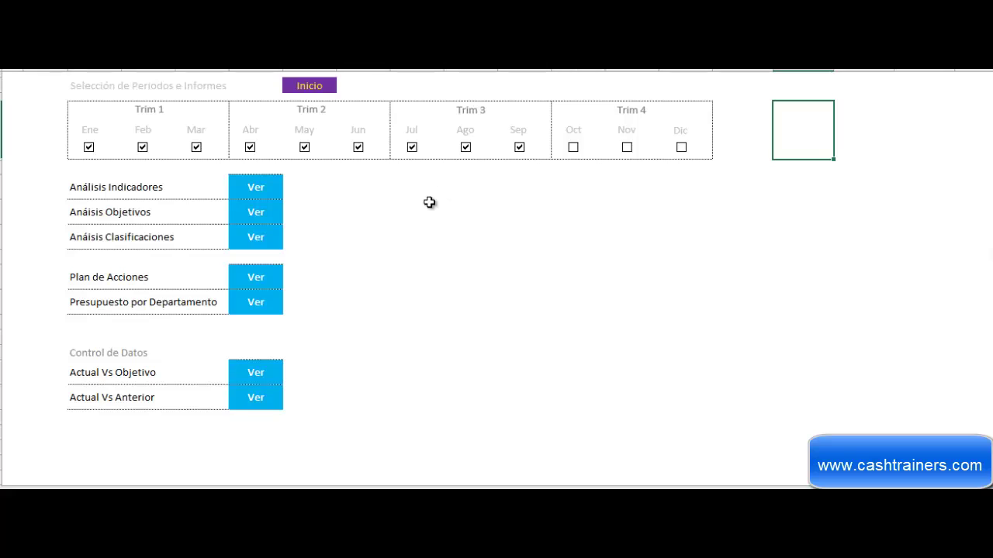
click(467, 254)
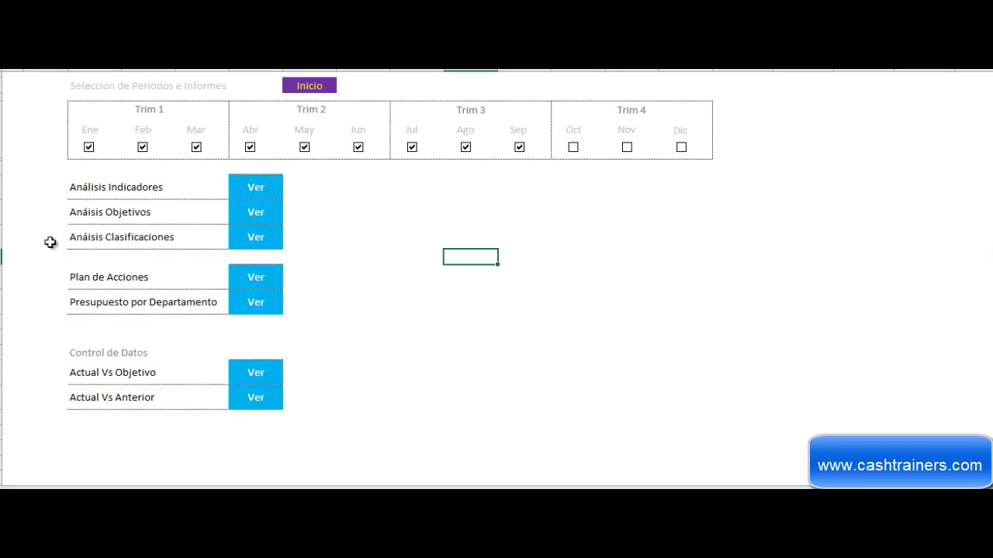
Show the Análisis Indicadores report refreshed for Indicador 2
click(256, 188)
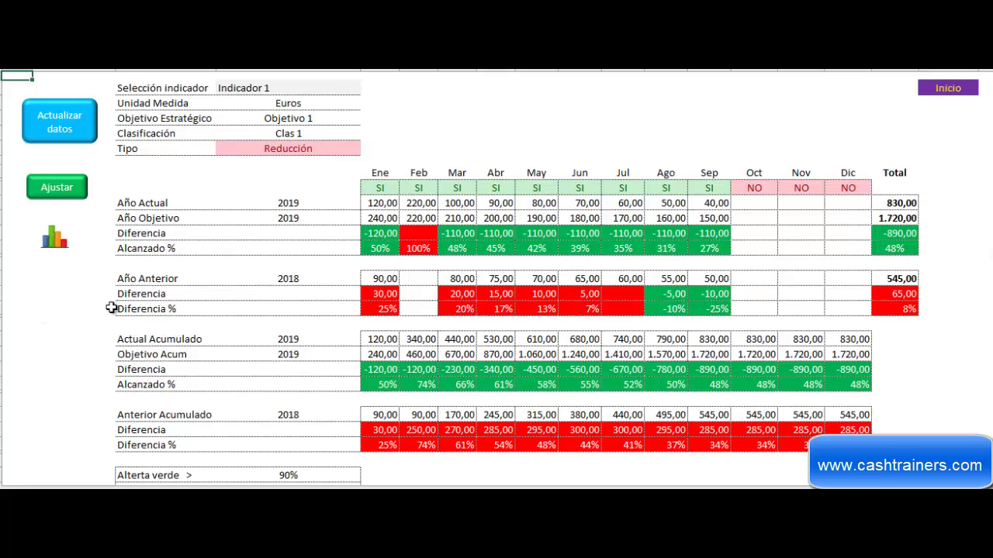
scroll(95, 331, down, 1)
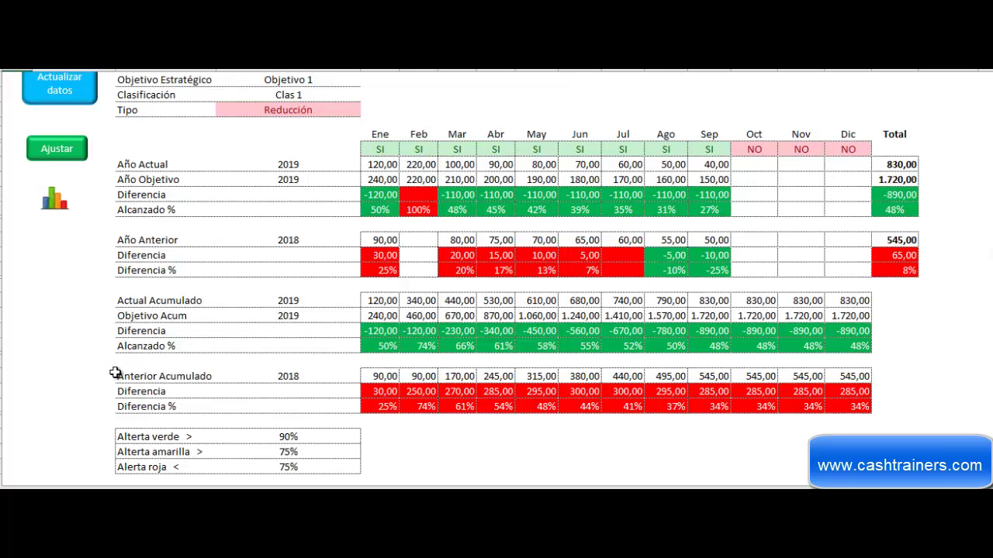
scroll(380, 383, up, 1)
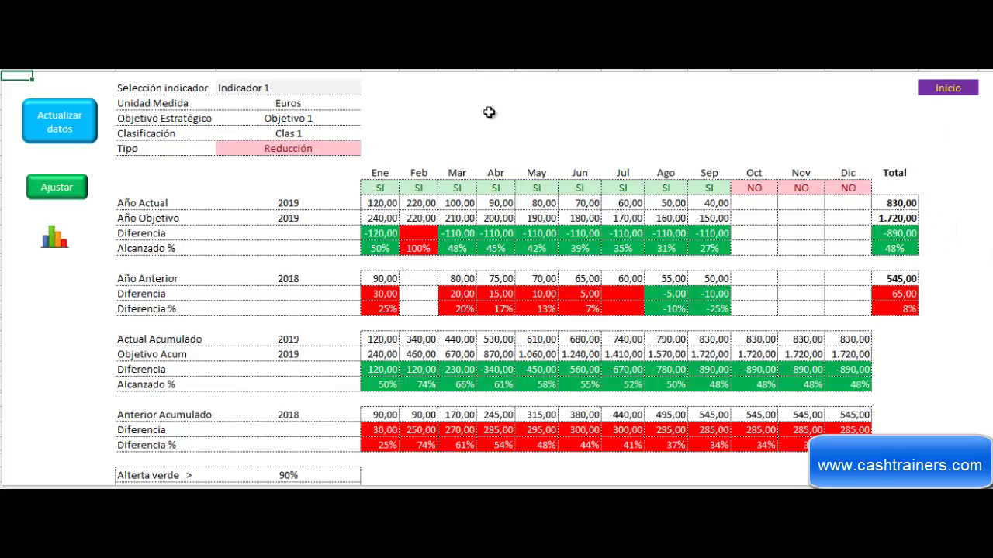
click(301, 87)
click(364, 88)
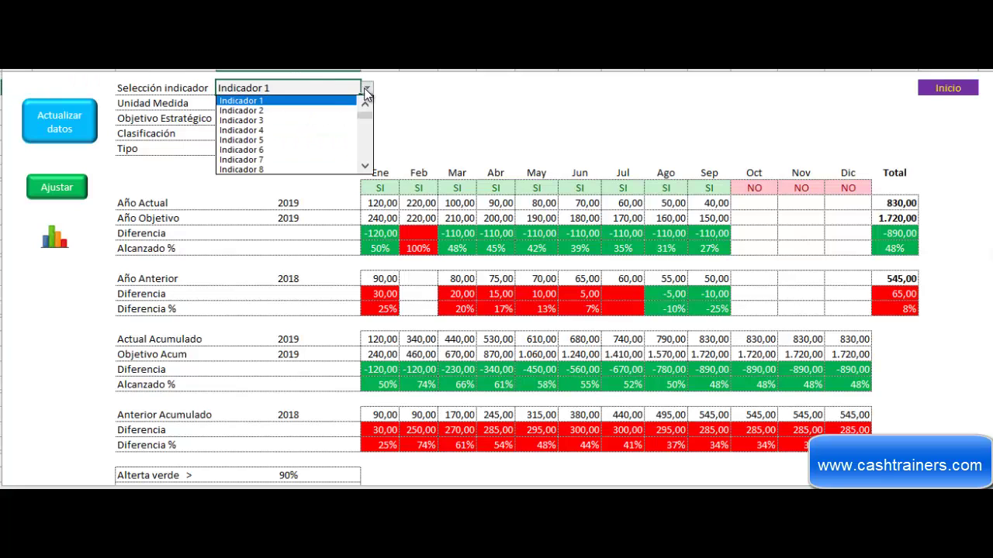
click(328, 105)
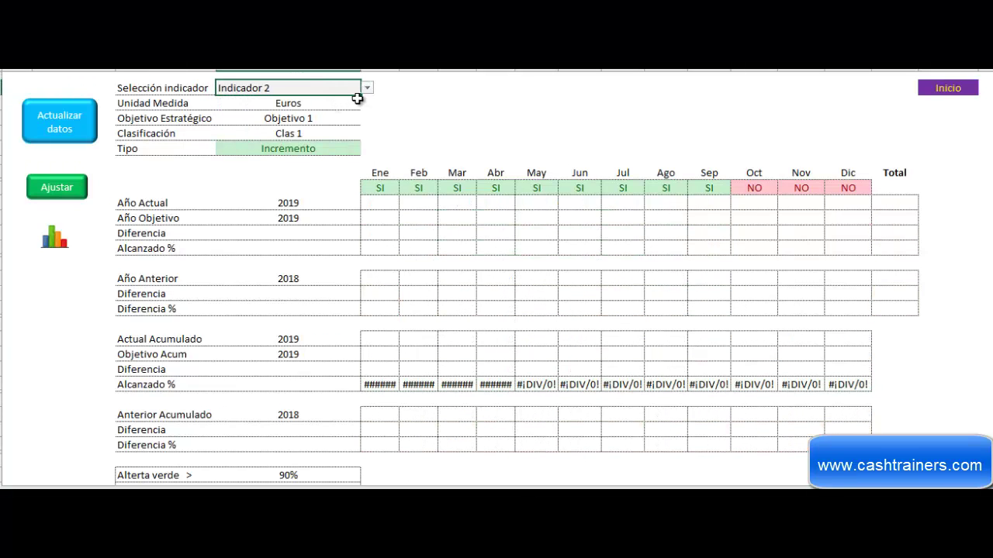
click(67, 130)
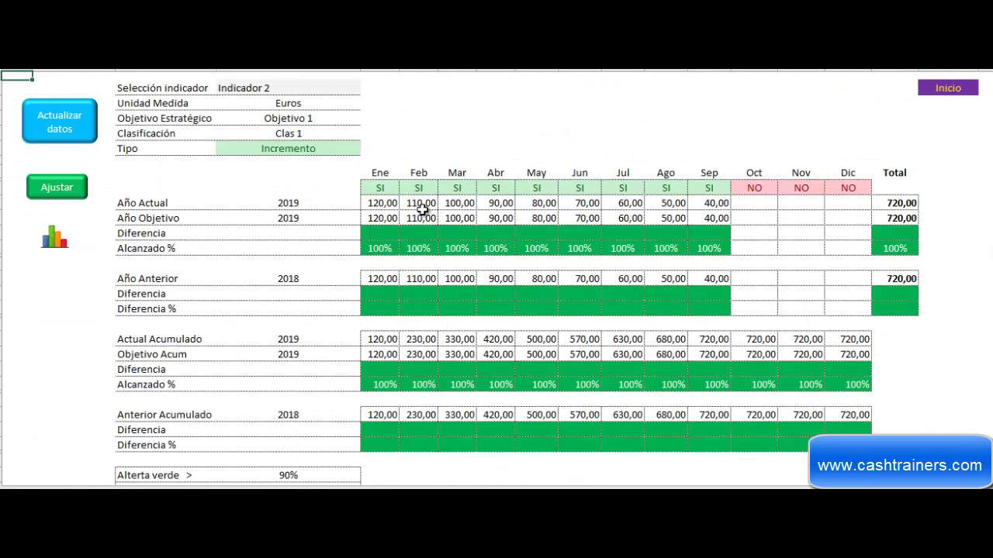
Switch the report back to Indicador 1 and refresh its data
click(280, 87)
click(367, 88)
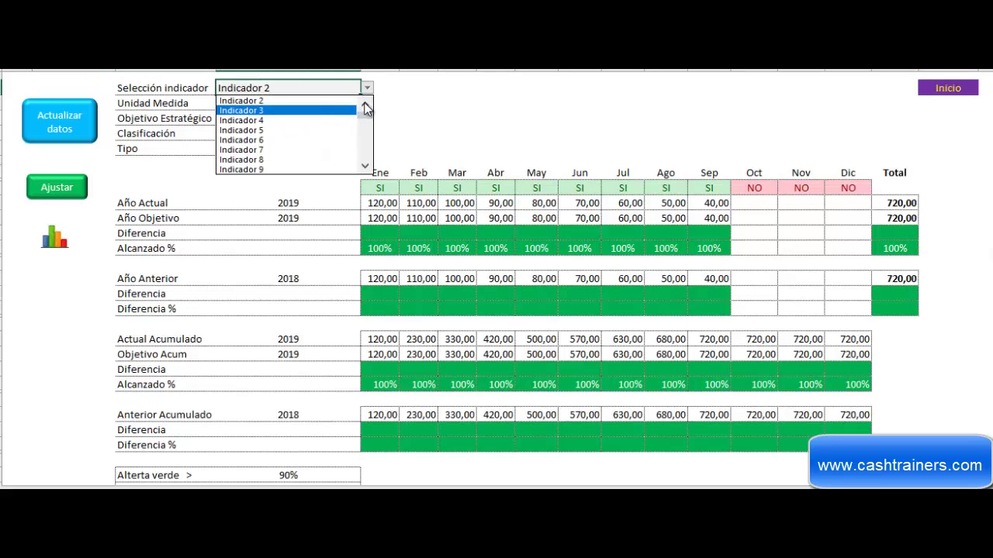
click(283, 101)
click(367, 88)
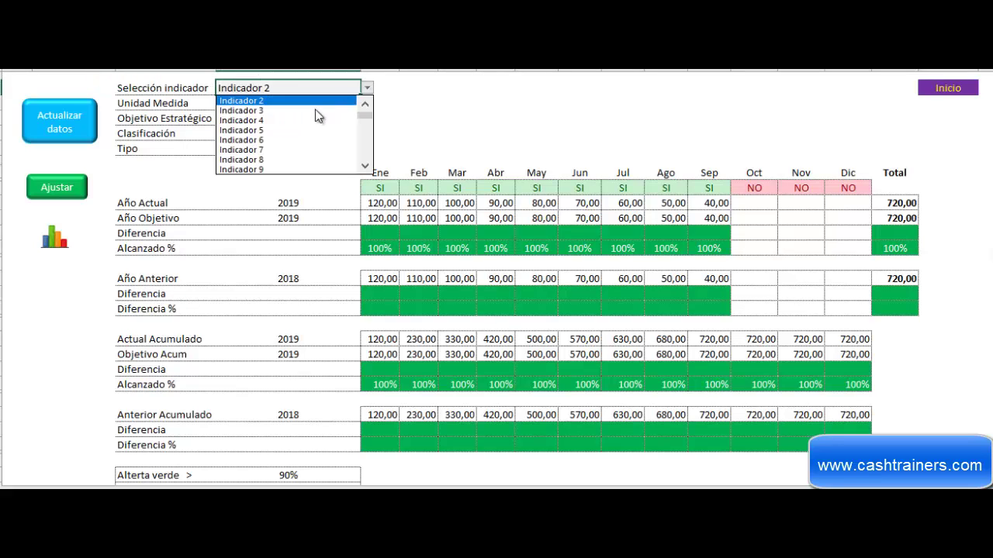
click(365, 103)
click(341, 101)
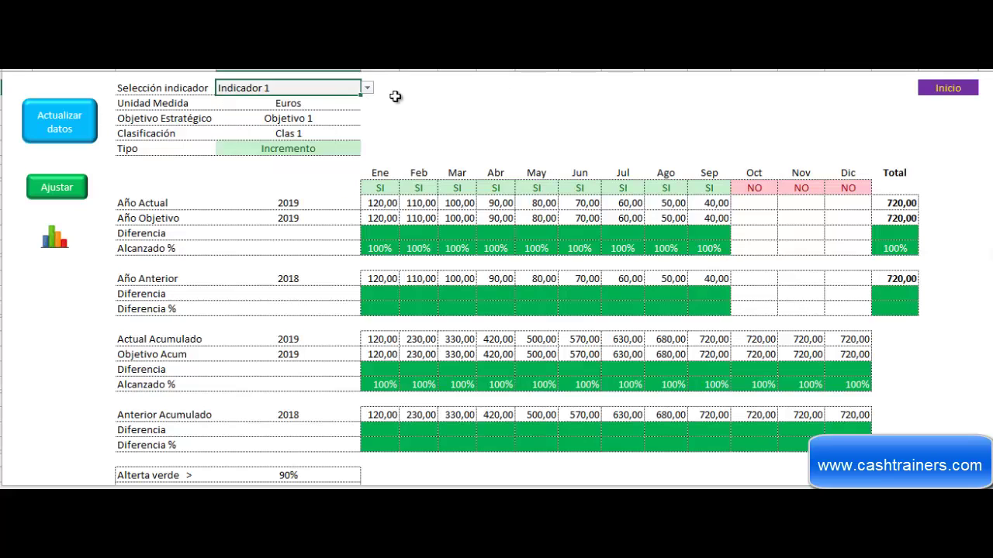
click(73, 118)
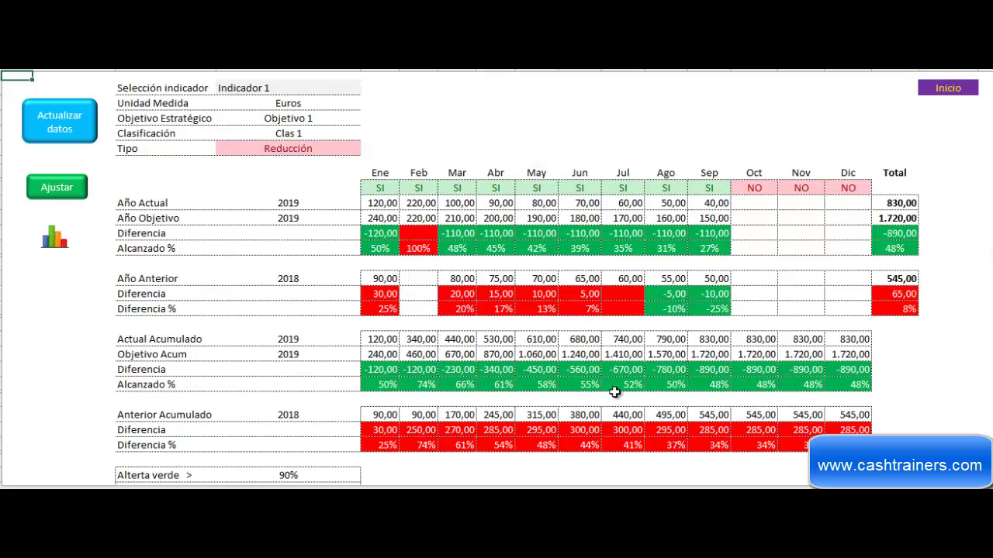
Change Indicador 1's Tipo to Incremento in the indicators list
click(957, 91)
click(313, 89)
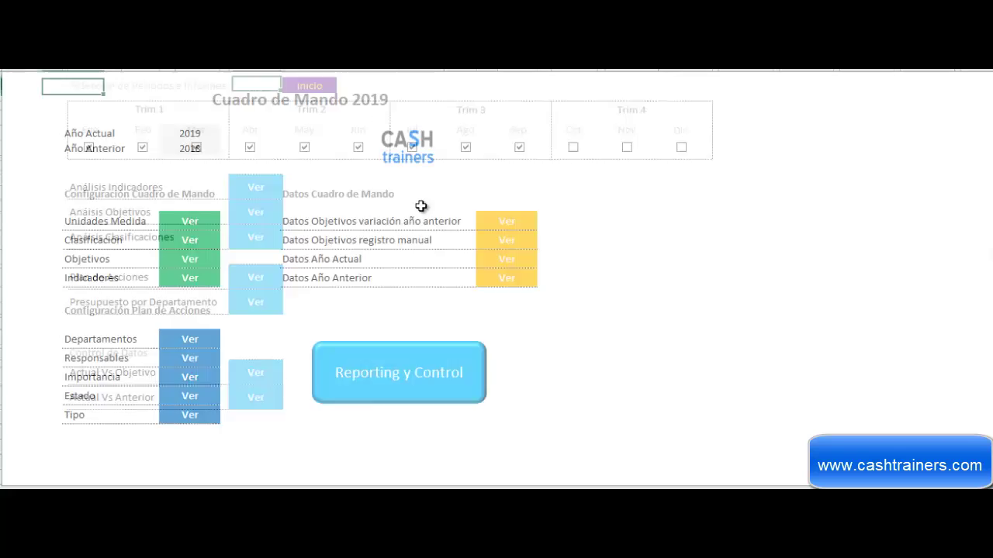
click(186, 279)
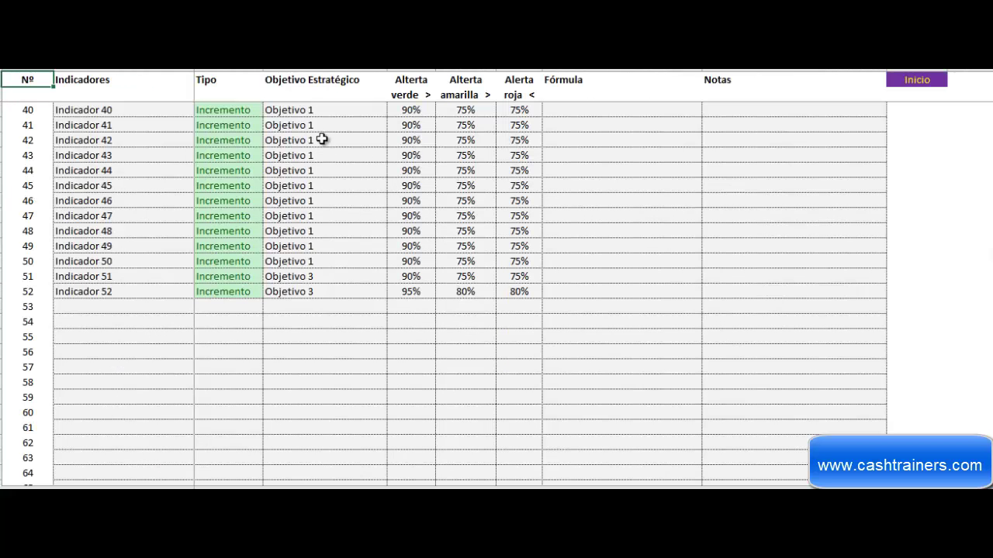
scroll(779, 314, up, 8)
scroll(779, 314, up, 5)
click(232, 109)
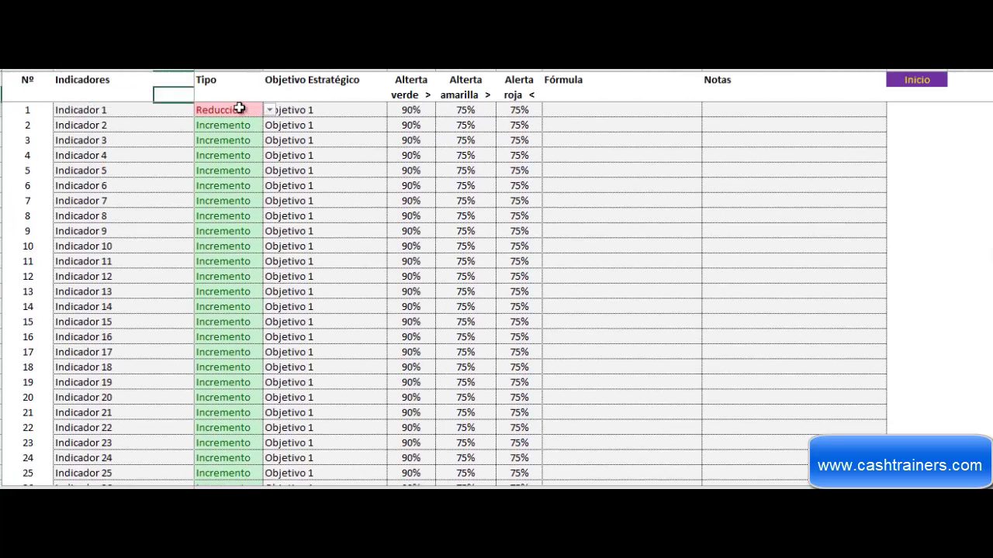
click(269, 109)
click(209, 139)
key(ctrl+z)
Refresh Indicador 1's analysis report and review the reversed alert colours
click(916, 79)
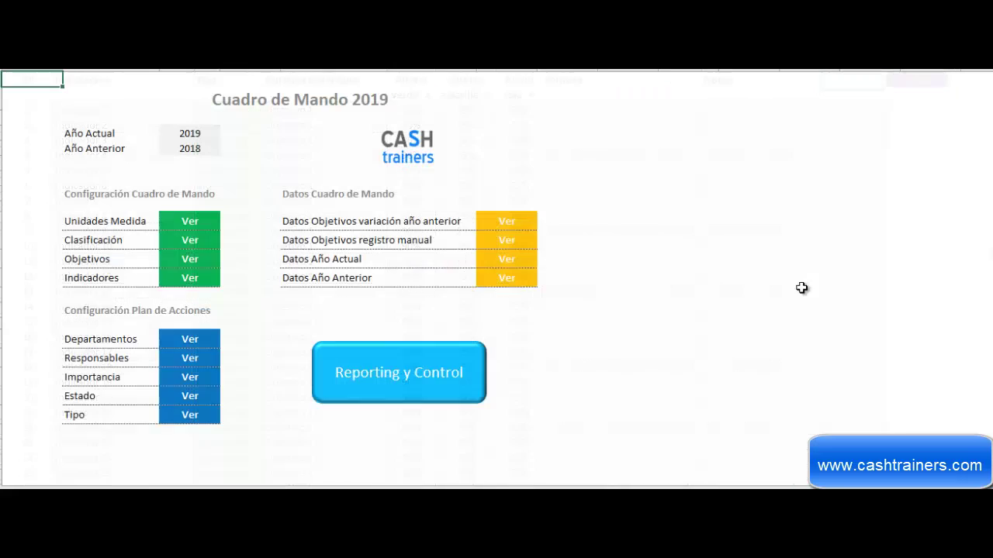
click(411, 380)
click(267, 195)
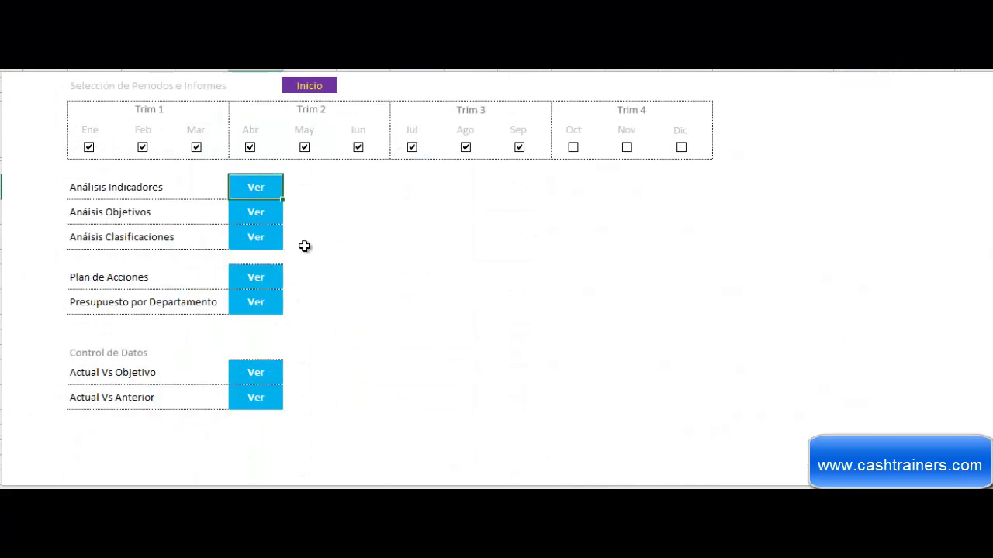
click(78, 141)
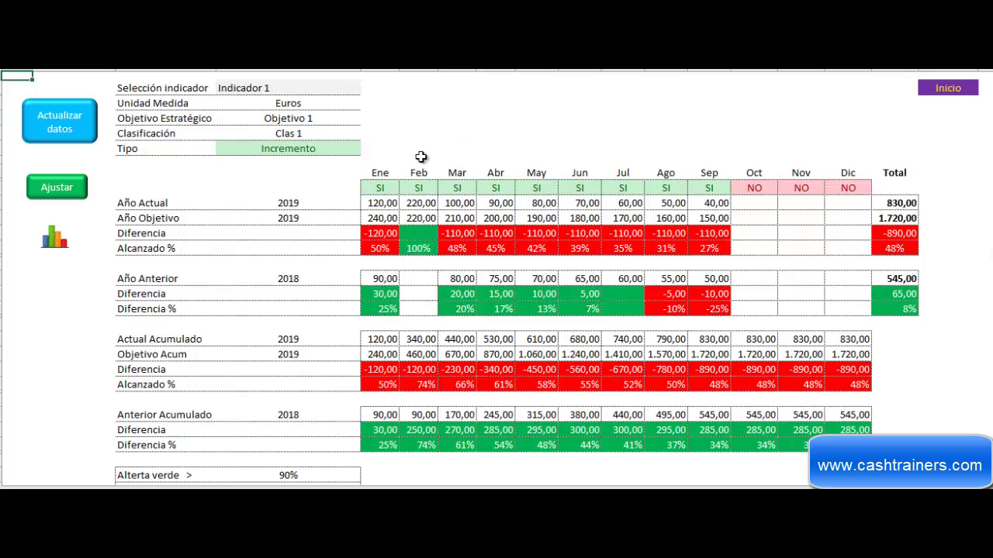
scroll(205, 300, down, 3)
scroll(204, 306, down, 2)
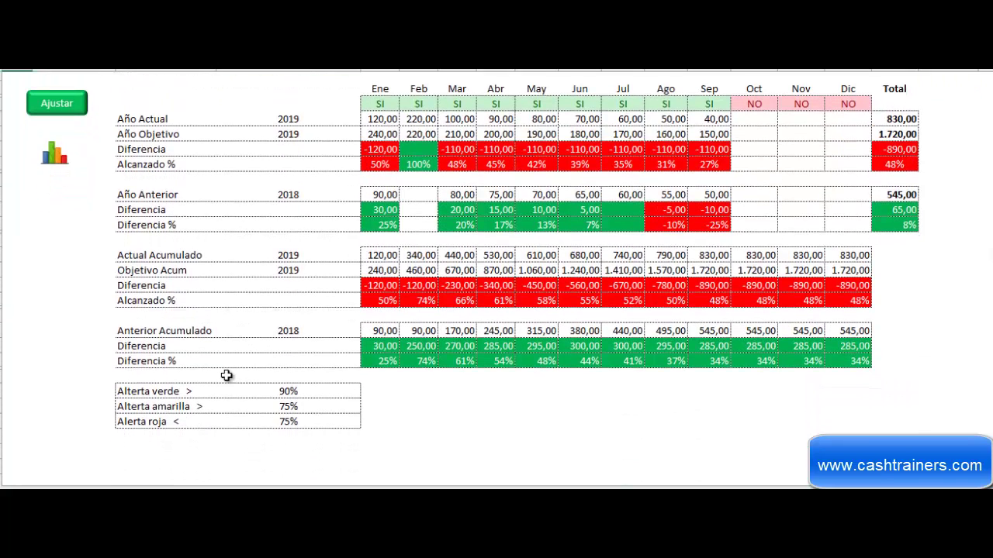
scroll(275, 364, up, 2)
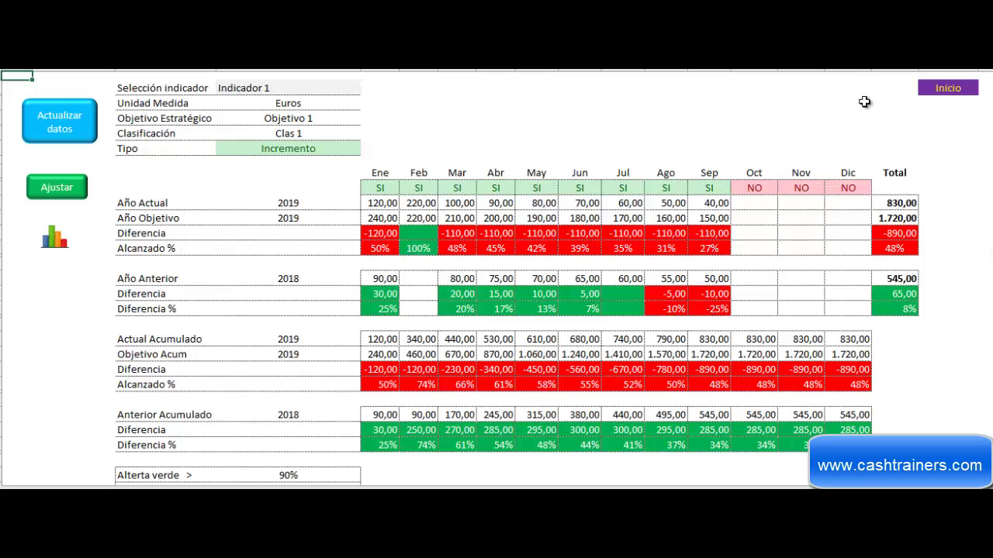
Return Indicador 1's Tipo to Reducción, then go to the Reporting y Control sheet
click(952, 92)
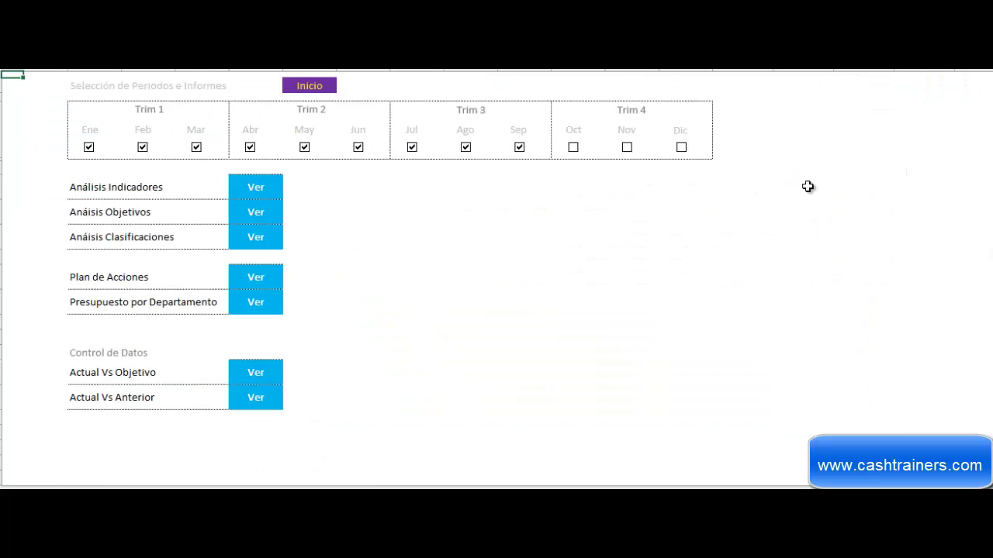
click(307, 87)
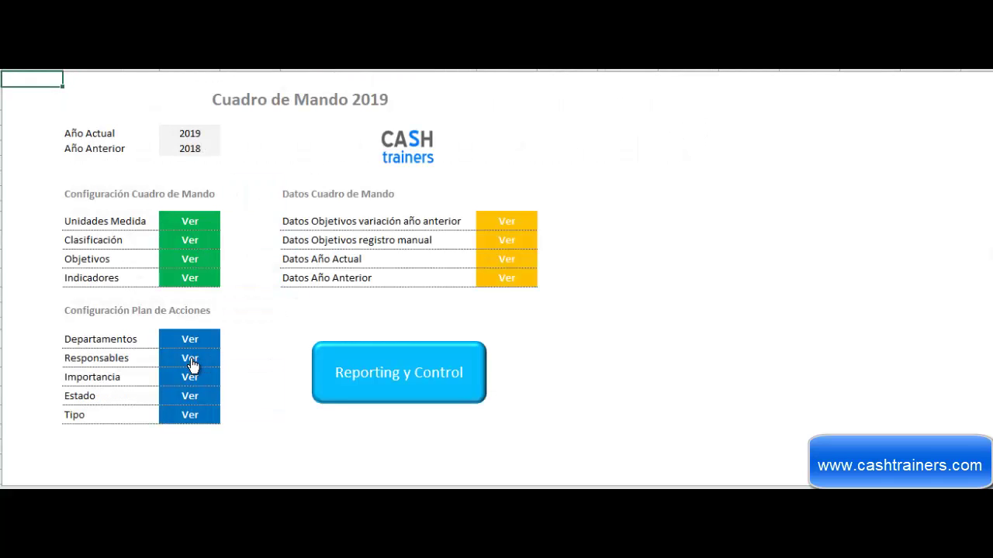
click(194, 281)
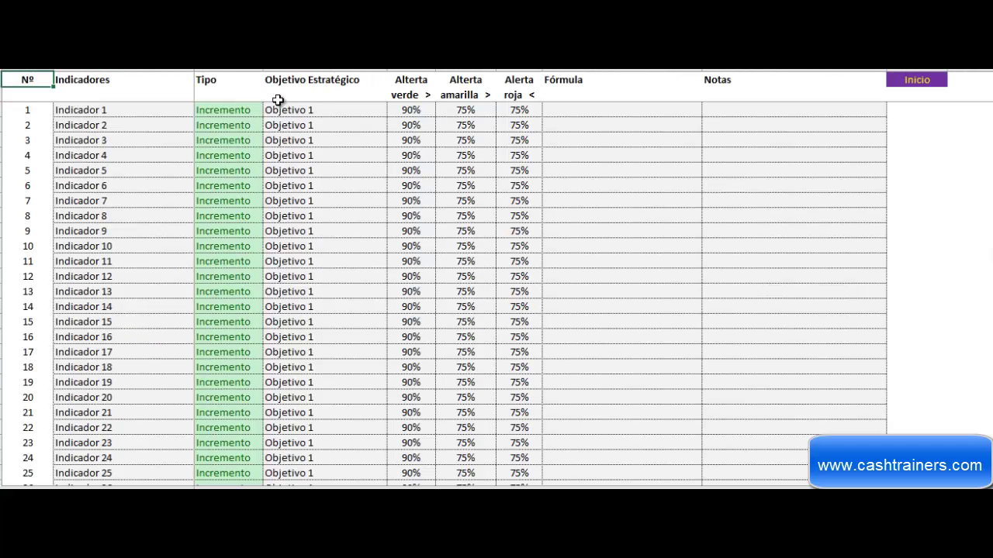
click(248, 110)
click(269, 110)
click(256, 132)
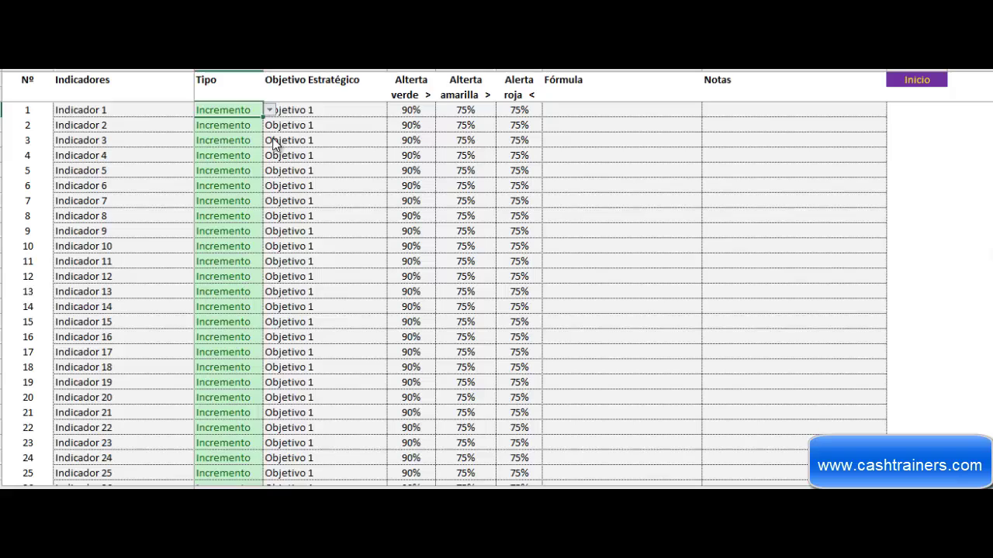
click(900, 84)
click(364, 377)
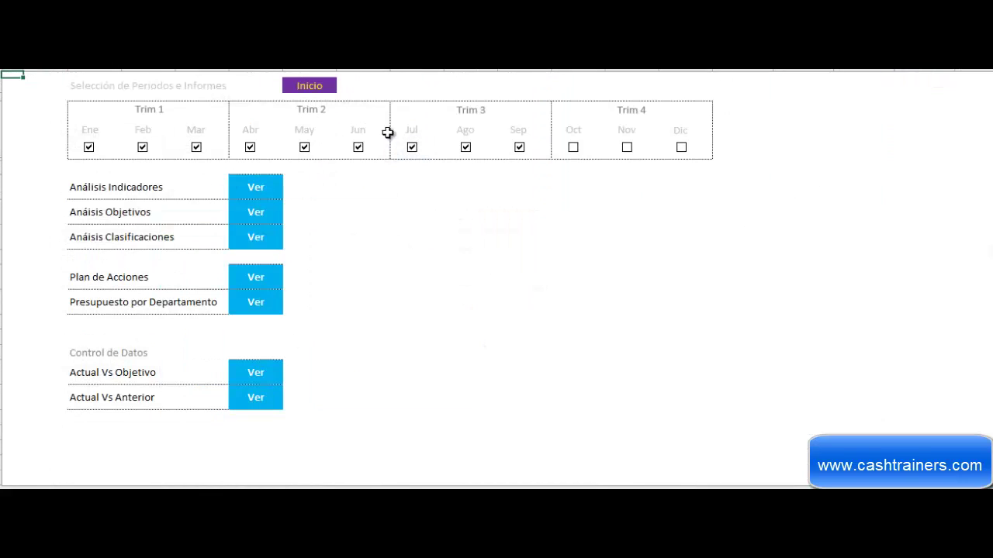
Refresh Indicador 1's analysis and display its Actual vs Objetivo and Actual vs Anterior charts
click(258, 193)
click(45, 134)
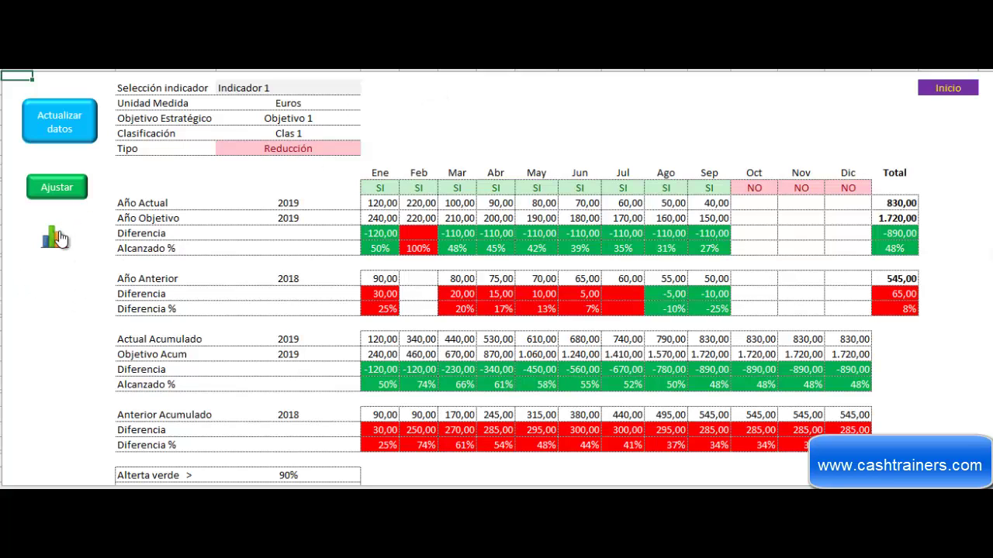
click(56, 237)
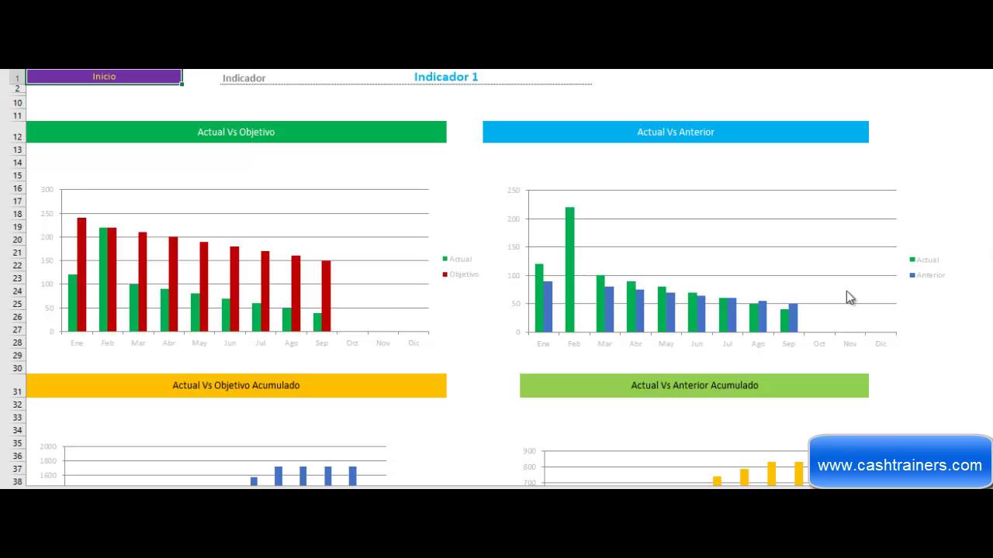
Scroll through the Indicador 1 charts to review them
scroll(877, 292, down, 3)
scroll(878, 292, up, 3)
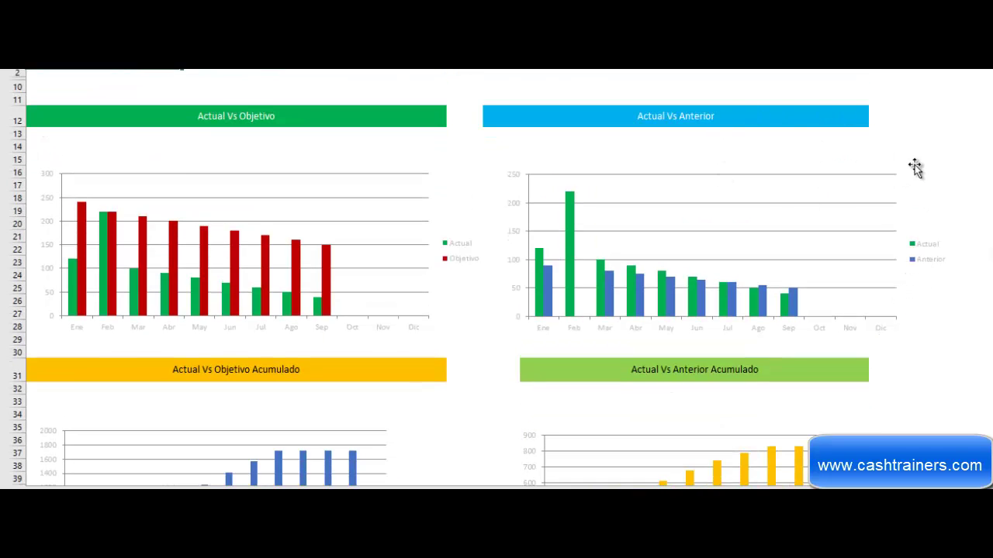
scroll(380, 286, down, 3)
scroll(187, 333, down, 3)
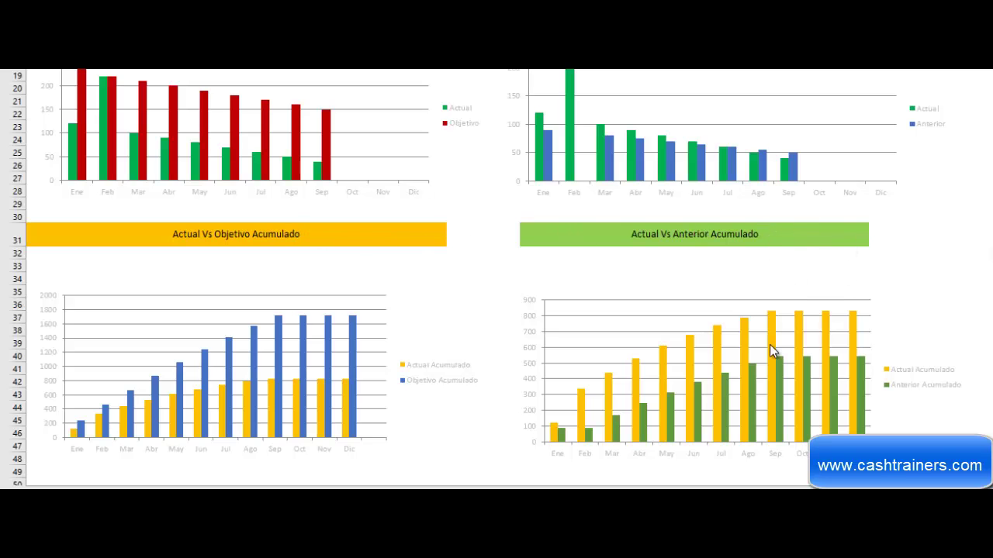
scroll(696, 384, up, 4)
Check Indicador 1's data table and the Análisis Indicadores report, returning to the reports menu
click(100, 78)
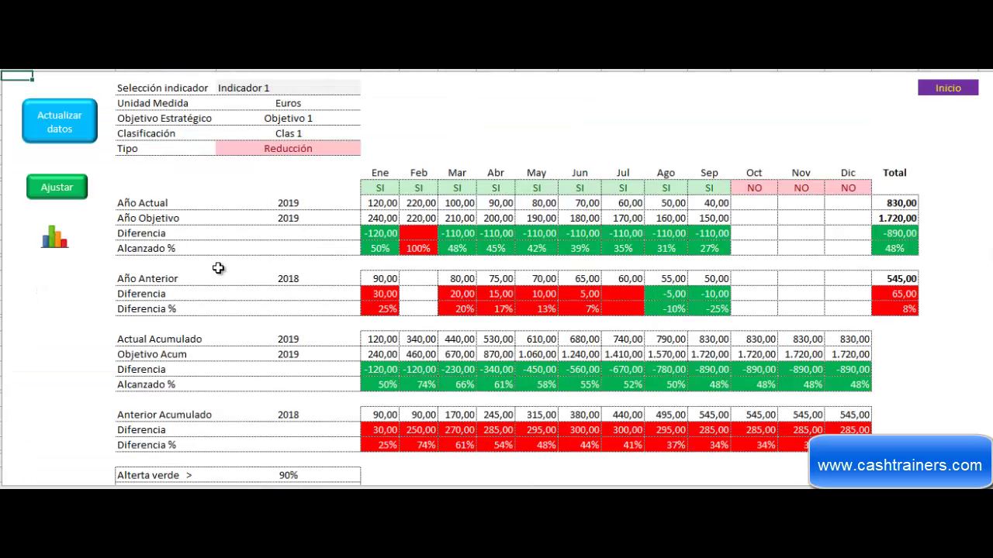
click(714, 114)
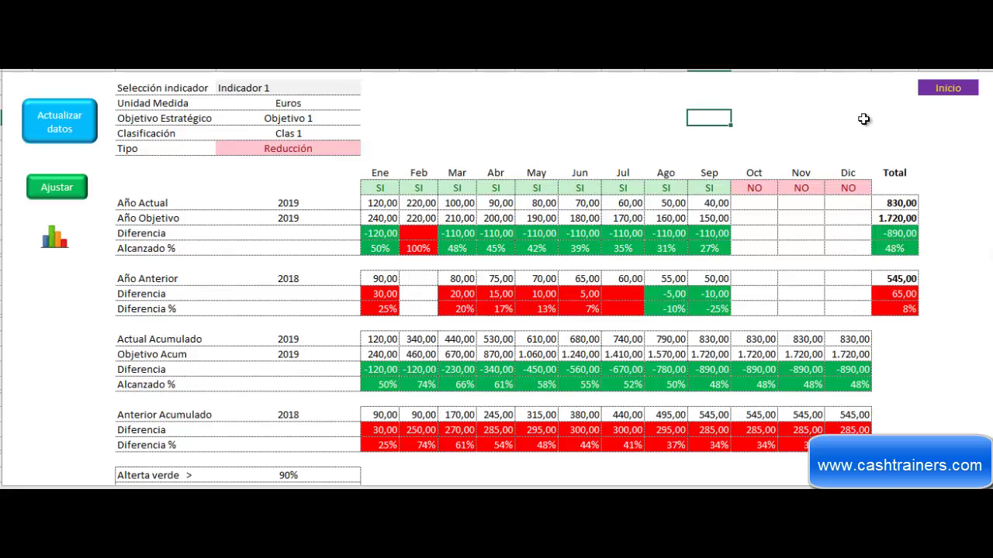
click(934, 120)
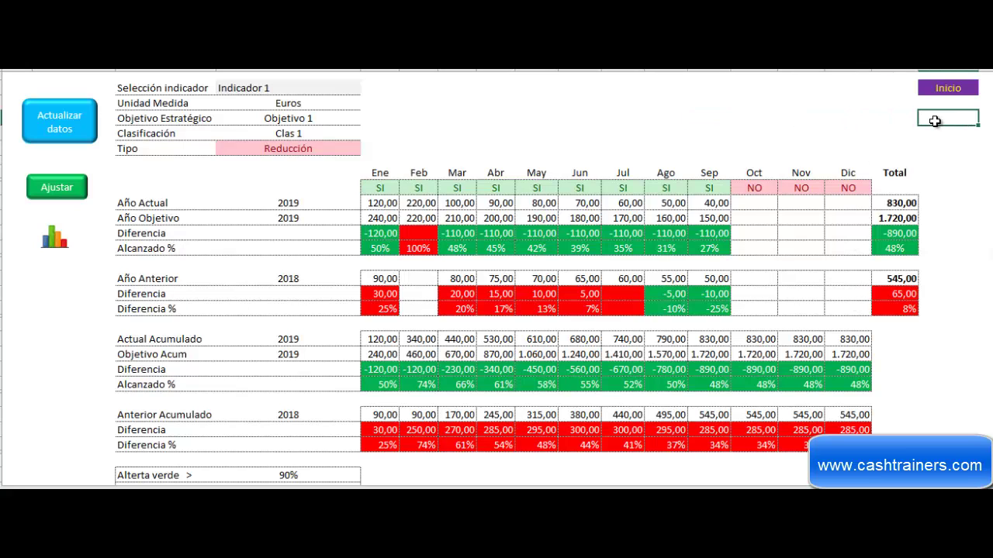
click(948, 88)
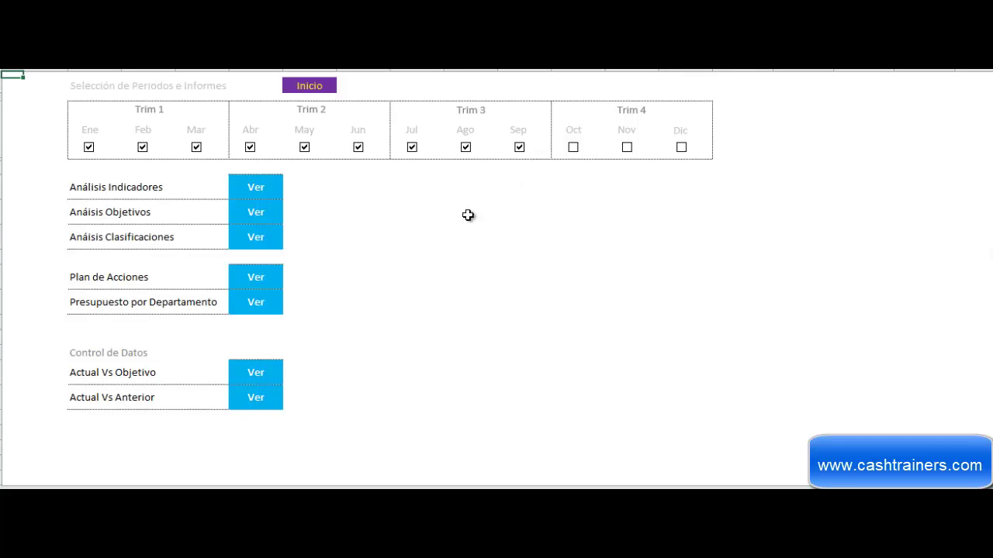
click(256, 190)
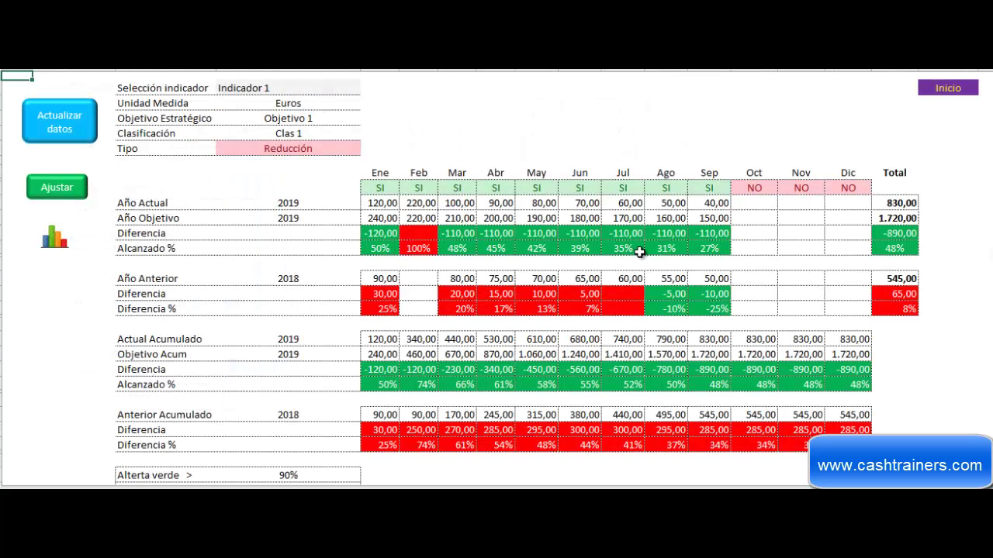
click(947, 90)
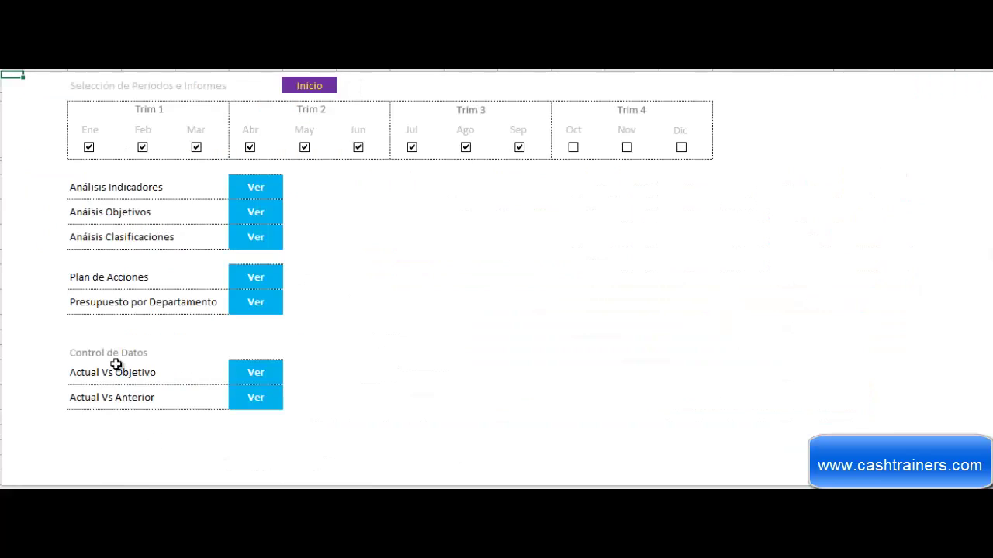
Open Análisis Objetivos and show Objetivo 2, which has no indicators
click(381, 274)
click(260, 217)
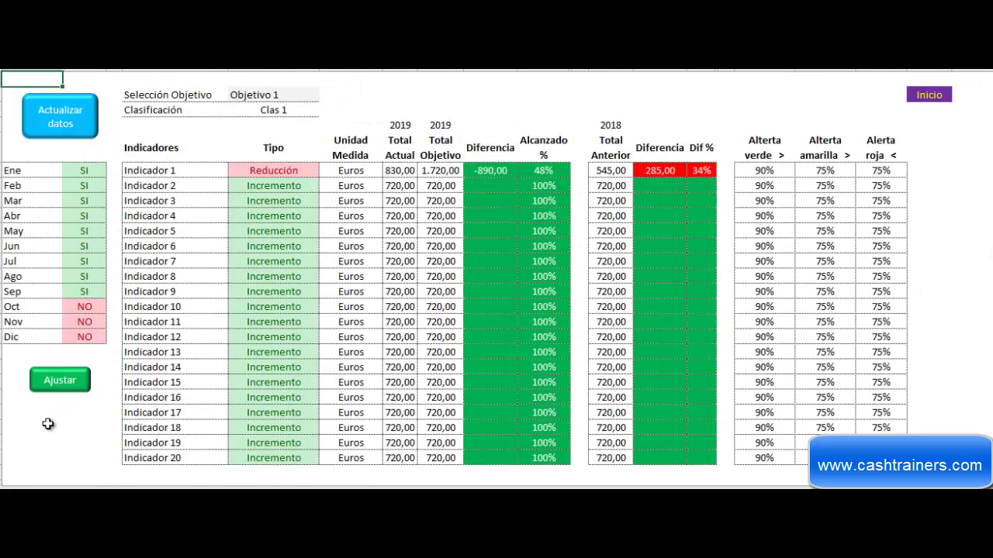
click(312, 95)
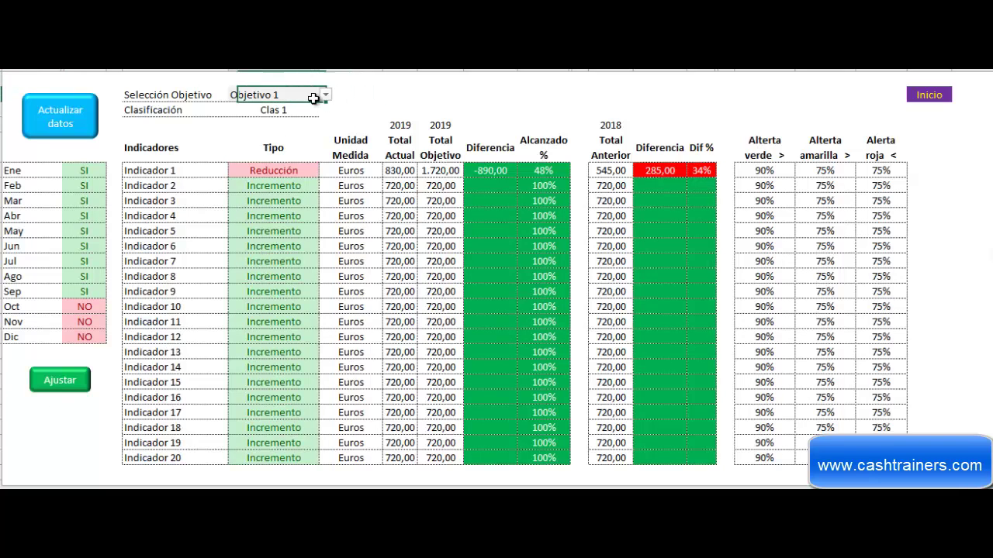
click(326, 96)
click(252, 117)
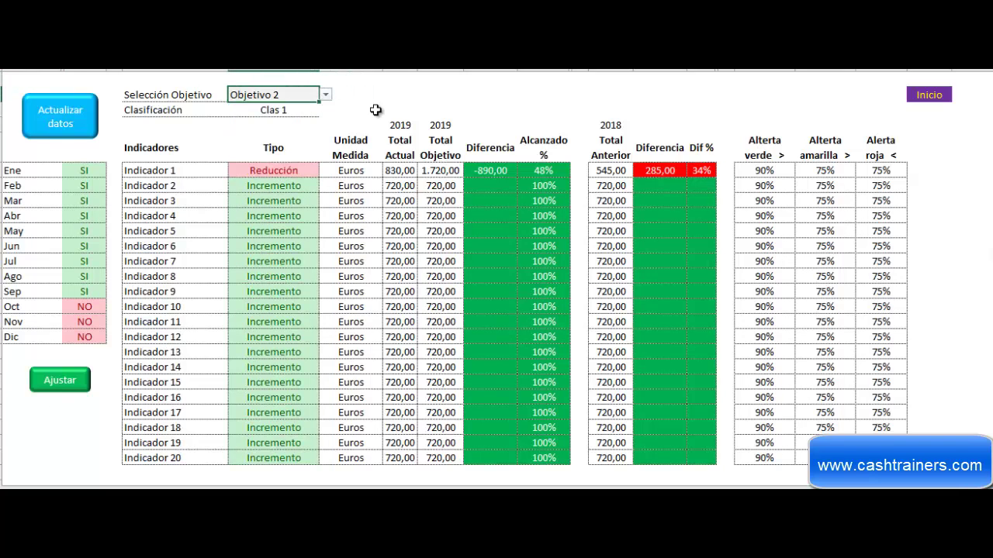
click(40, 136)
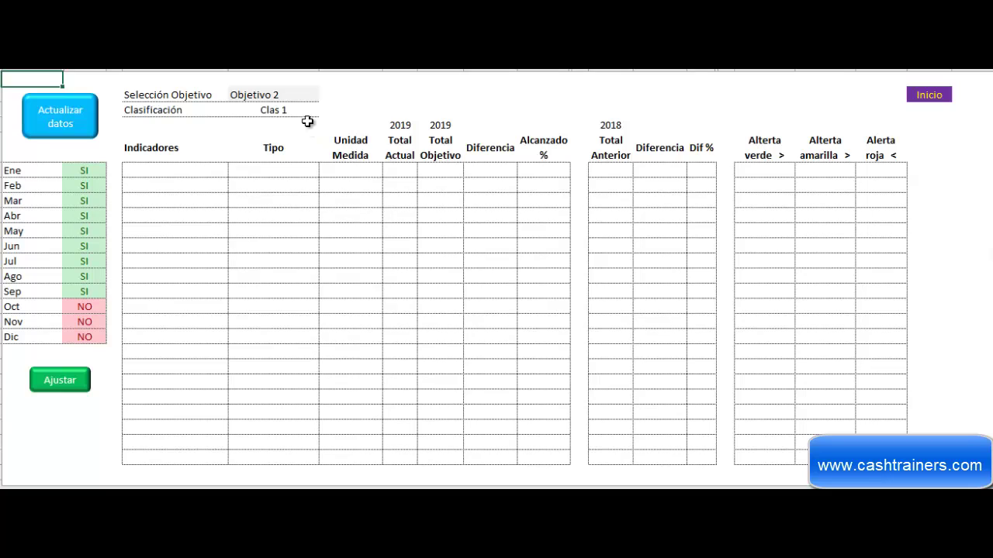
Switch the objectives analysis back to Objetivo 1
click(287, 94)
click(326, 95)
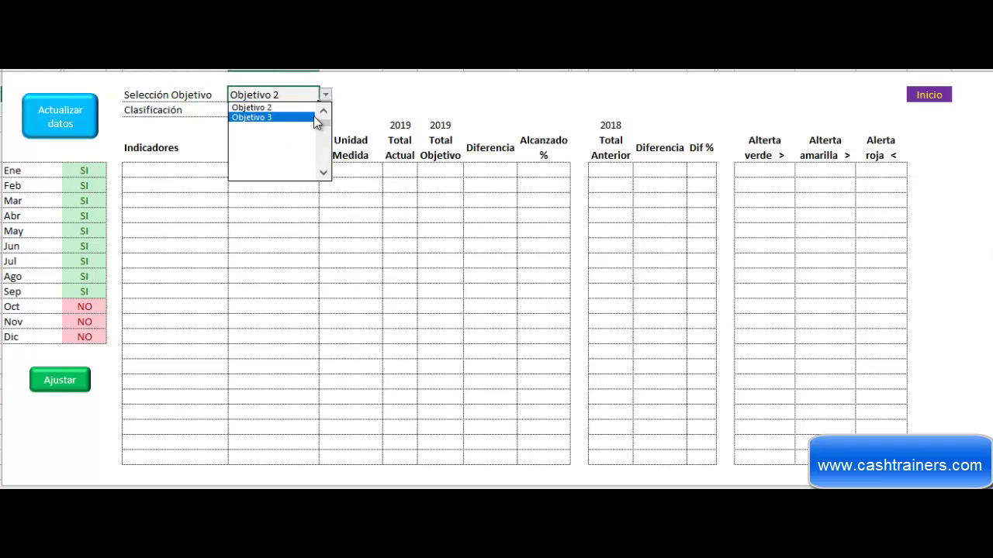
click(323, 114)
click(260, 116)
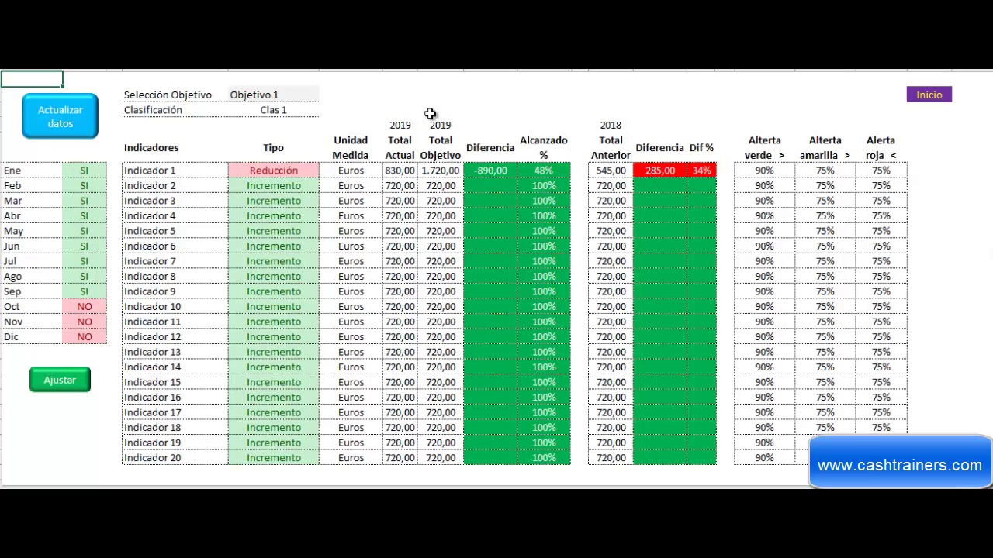
Open Análisis Clasificaciones with Clas 1 as the chosen classification
click(921, 95)
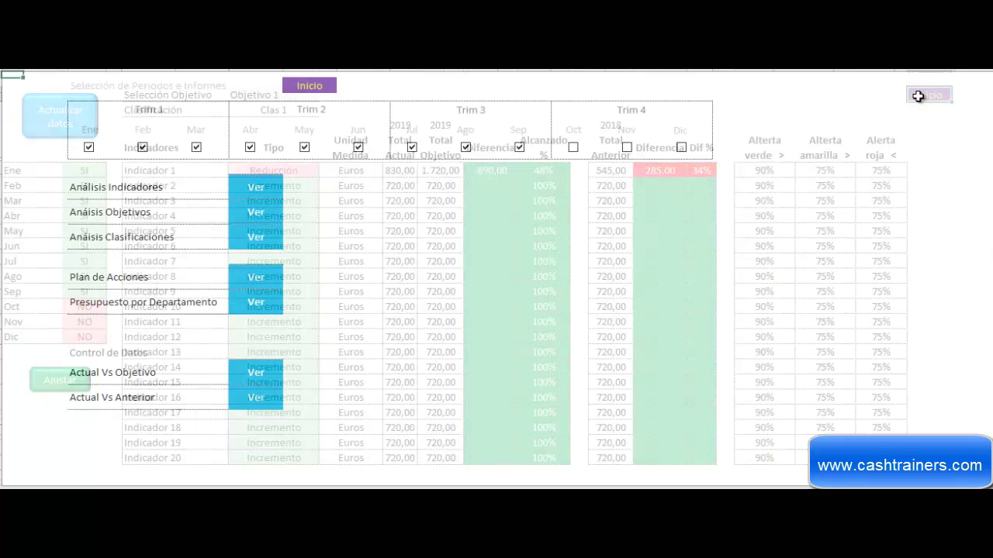
click(255, 239)
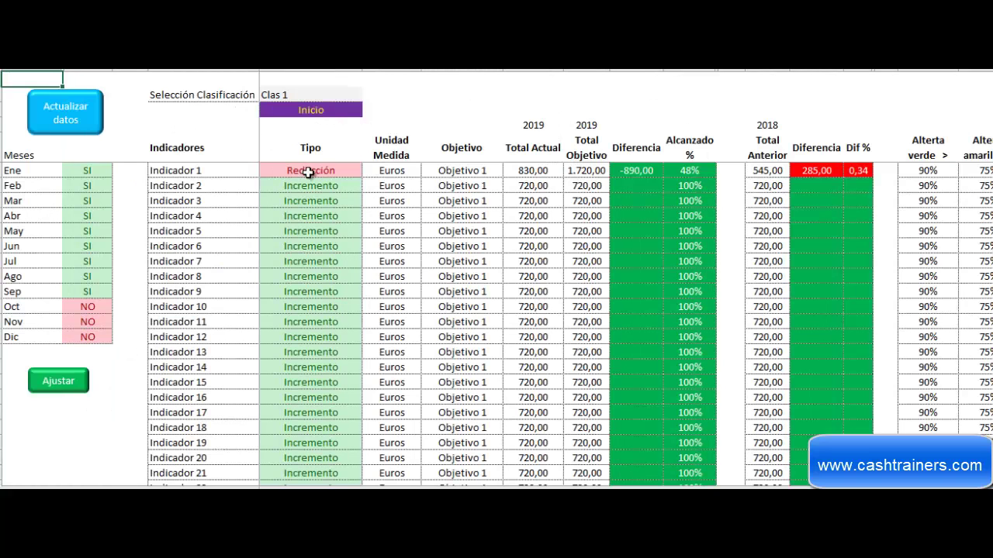
click(332, 99)
click(370, 94)
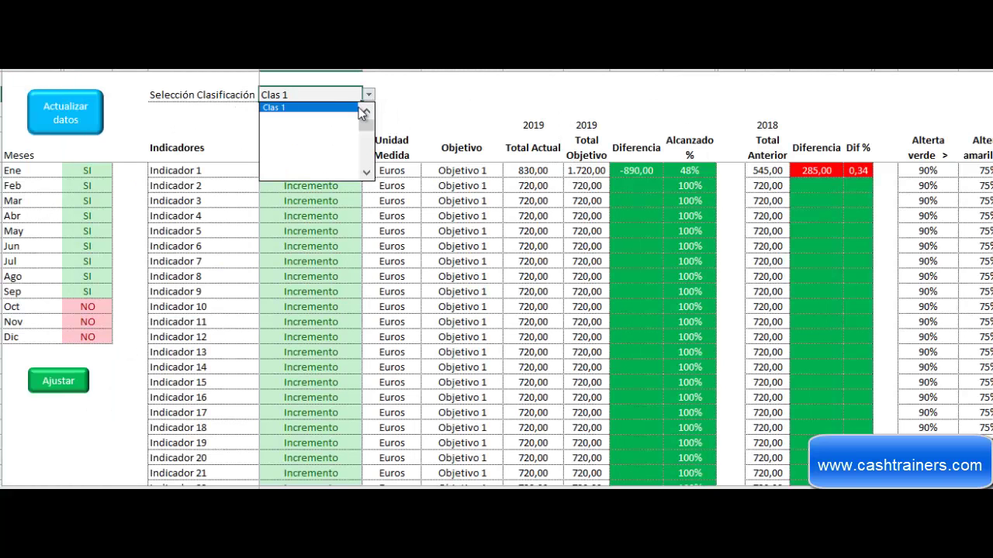
click(353, 117)
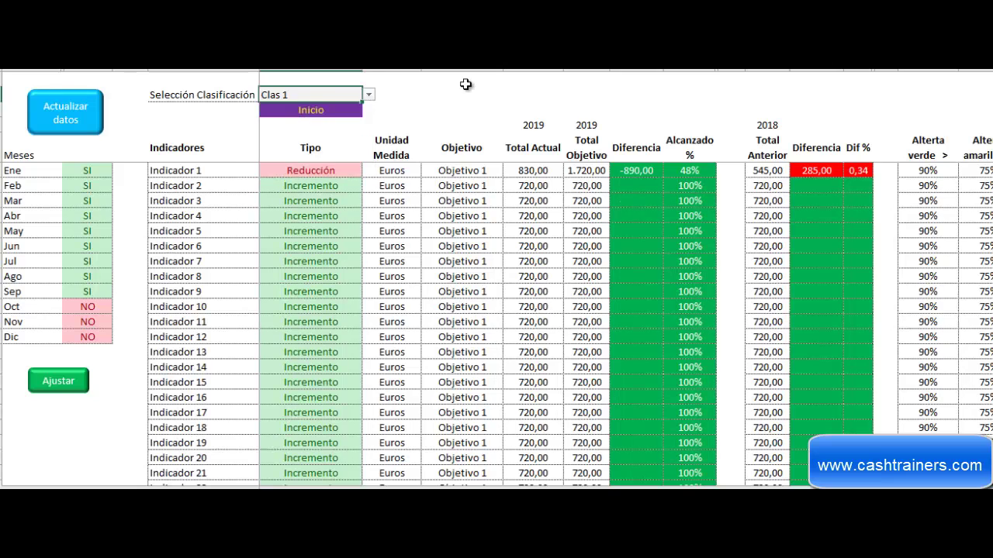
click(463, 81)
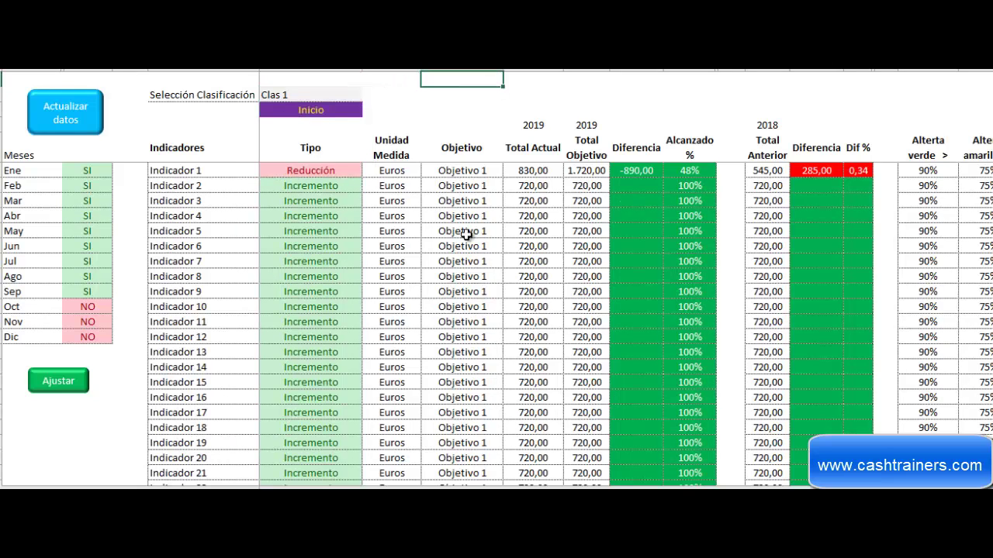
Review Indicadores 1–50 in the Clas 1 table, apply Ajustar, and return to the reports menu
scroll(470, 326, down, 3)
scroll(468, 336, down, 2)
scroll(468, 347, down, 8)
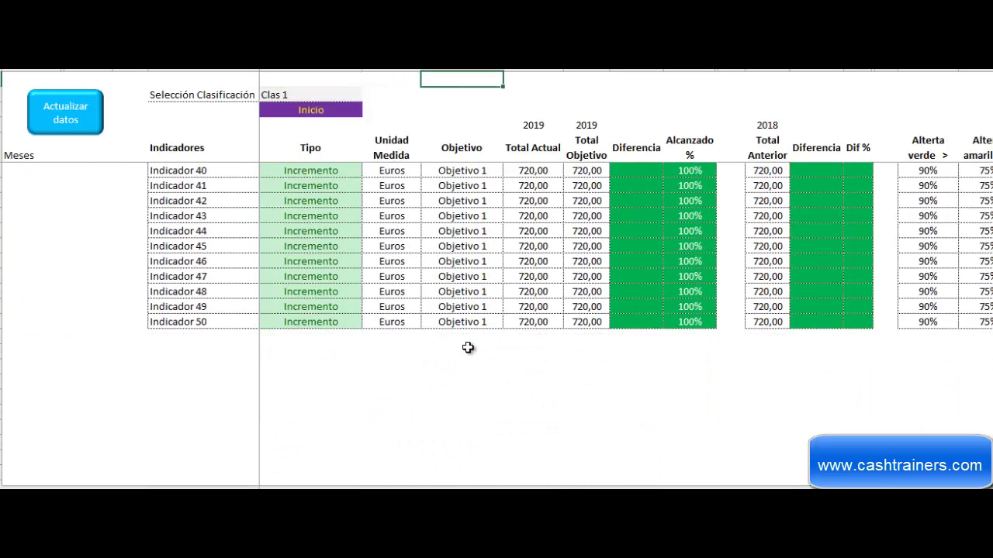
scroll(543, 354, up, 4)
scroll(546, 349, up, 6)
scroll(552, 354, up, 3)
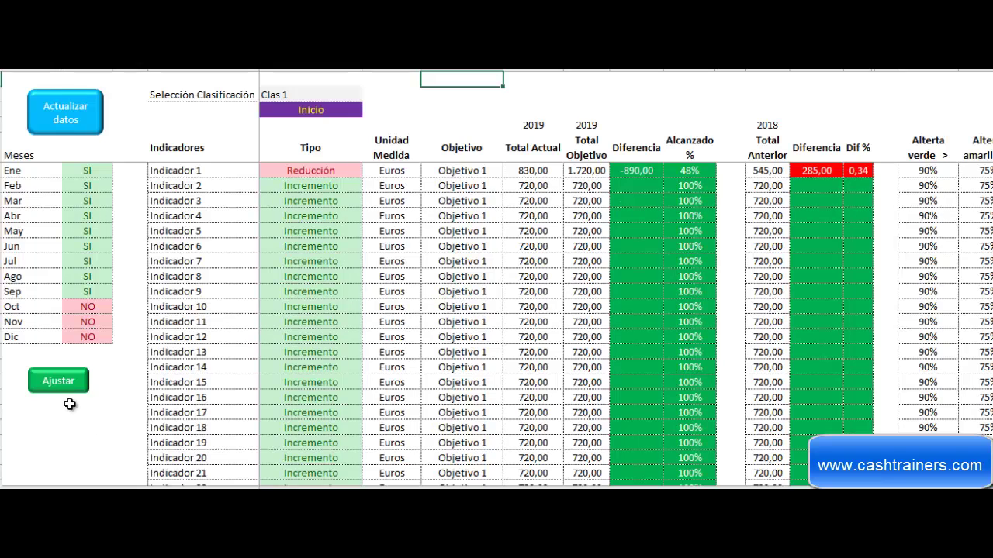
click(62, 398)
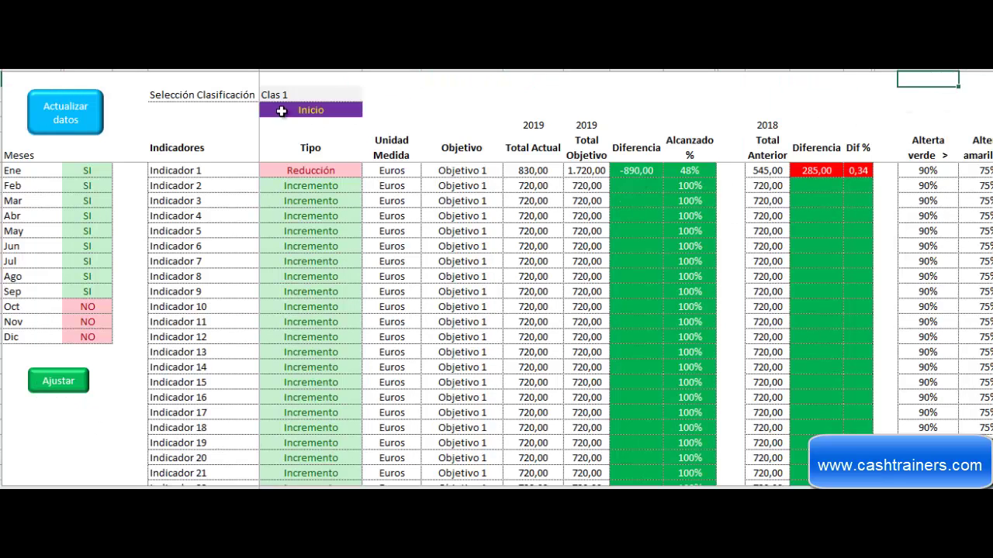
click(312, 110)
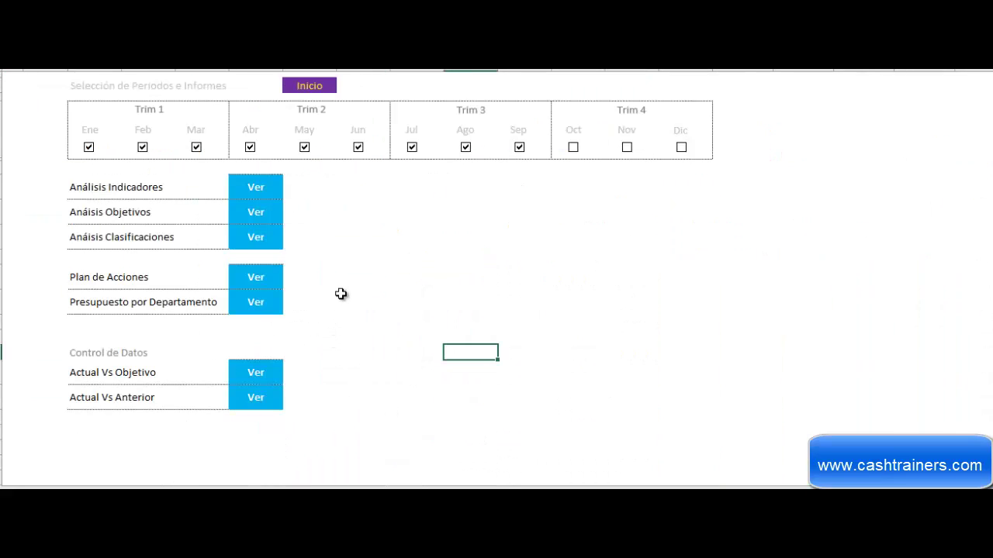
In Plan de Acciones row 2, set Indicador 2, action A2 and responsible Reposable 2
click(255, 279)
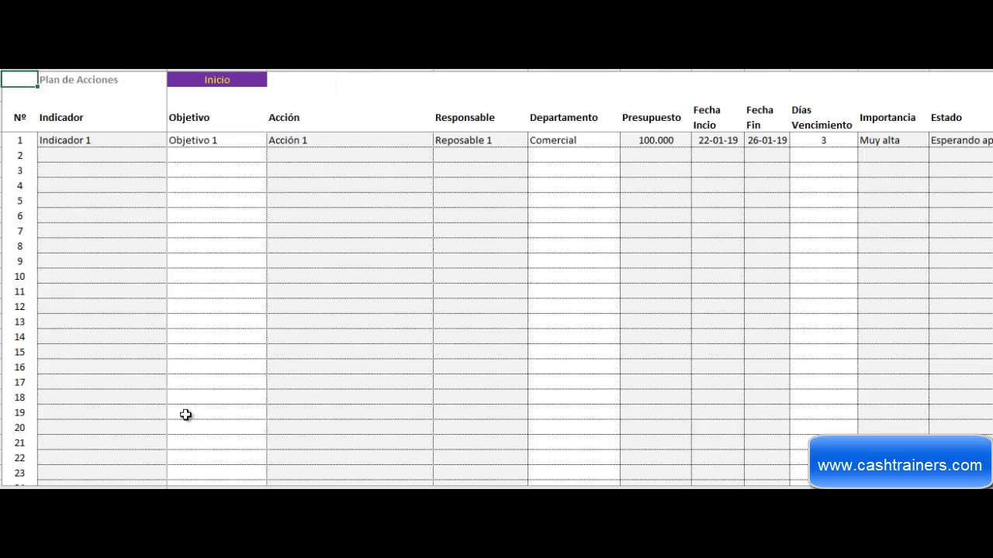
click(107, 156)
click(173, 156)
click(101, 186)
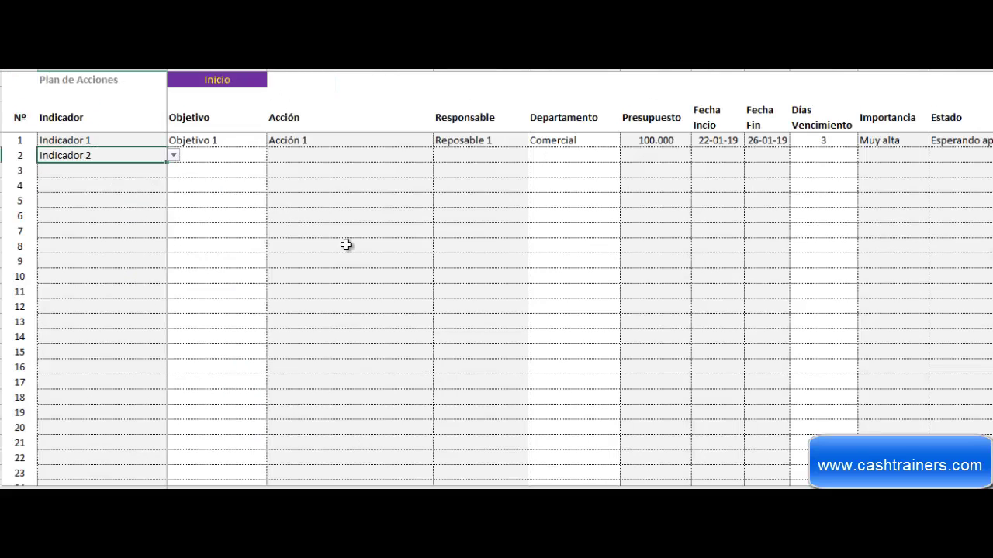
key(Tab)
key(Tab)
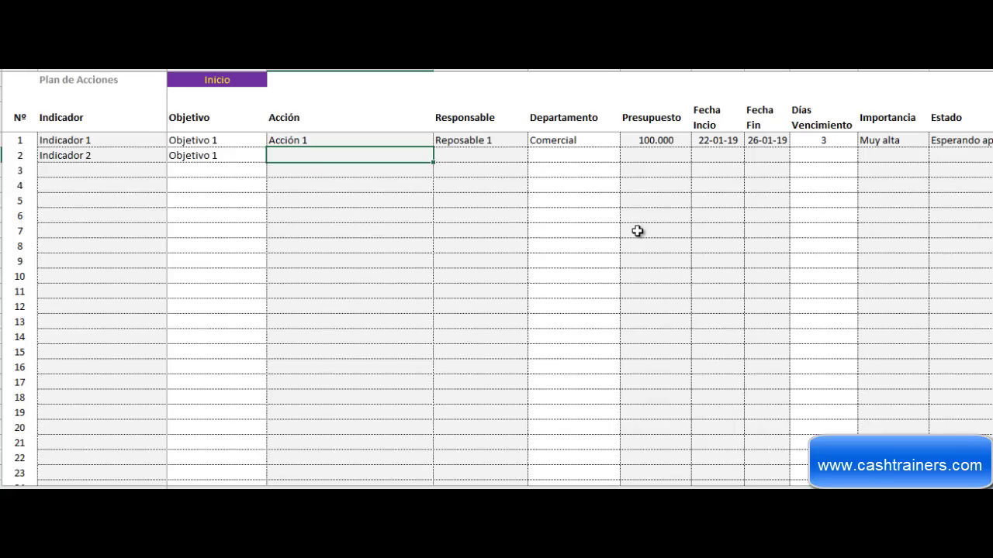
text(Acción)
text(2)
key(Tab)
click(534, 155)
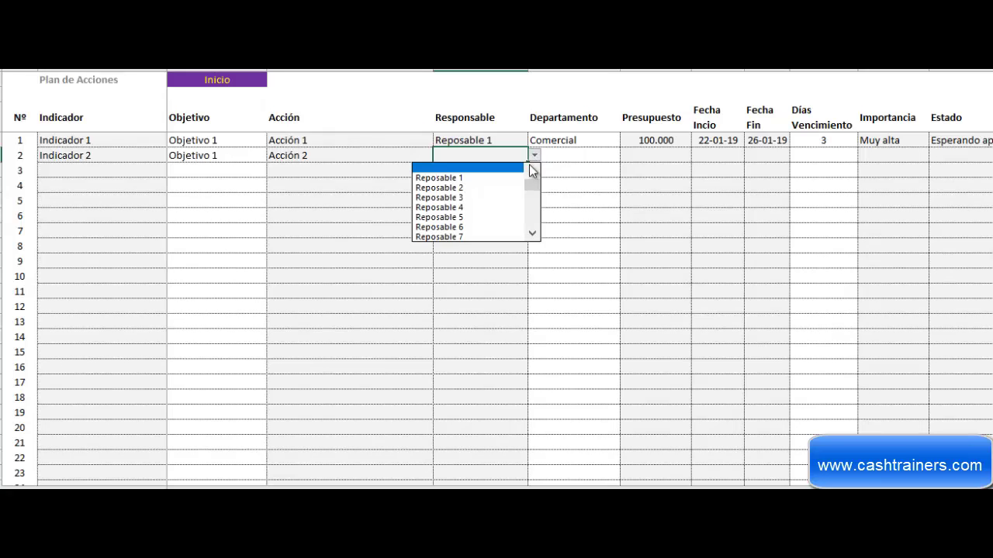
click(522, 195)
key(Tab)
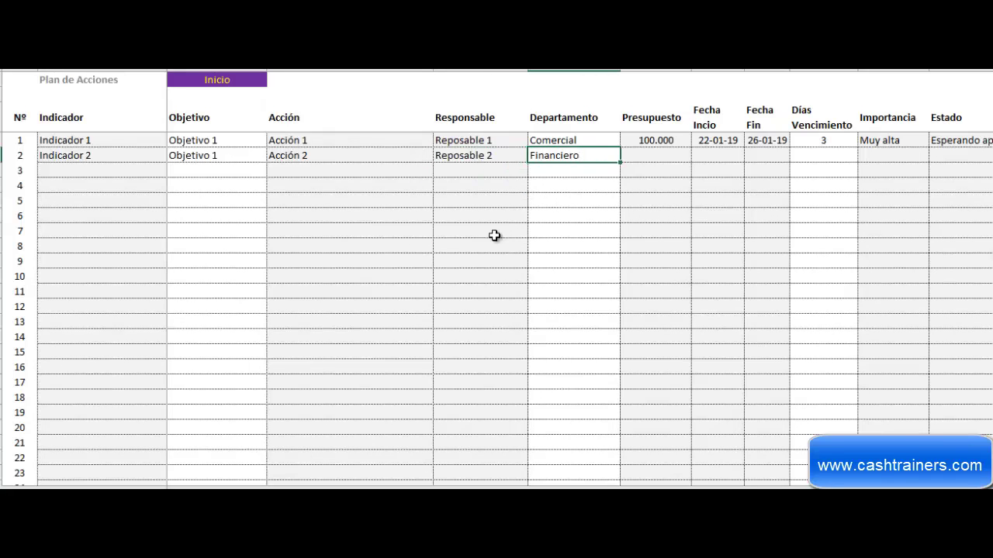
Give row 2 department Financiero, budget 500 and start date 23-01-19
click(422, 162)
key(Tab)
key(Tab)
key(Tab)
text(500)
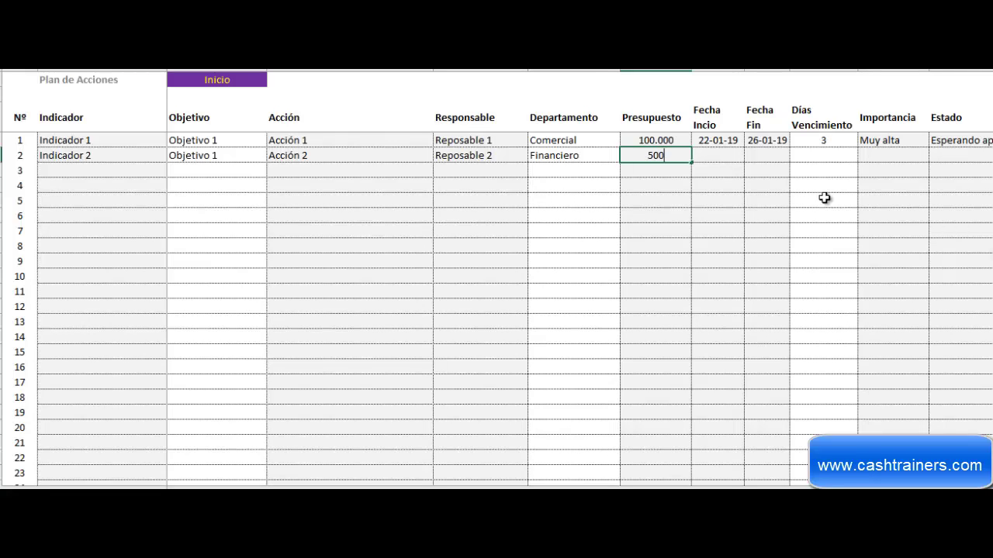
key(Tab)
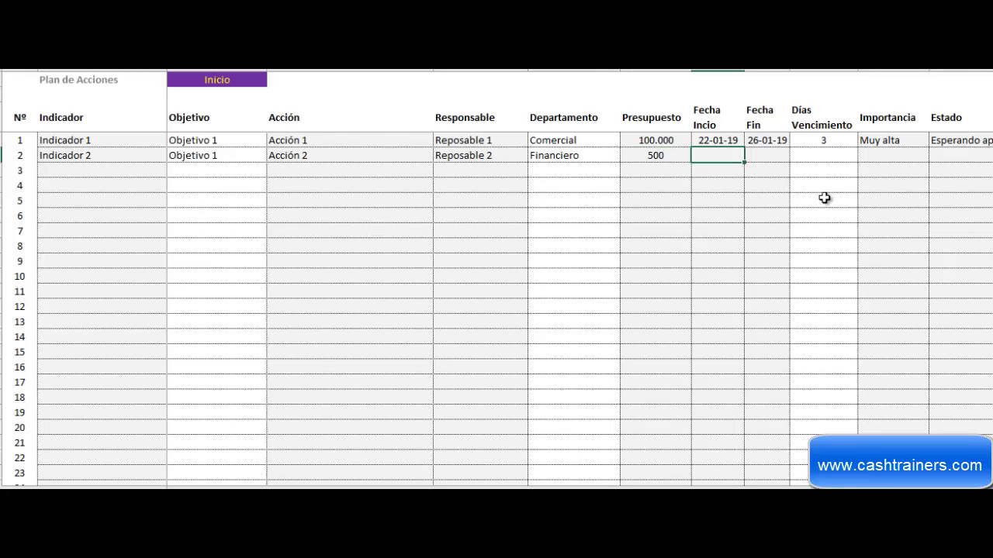
text(23-0)
text(1-19)
key(Tab)
text(25-0-1)
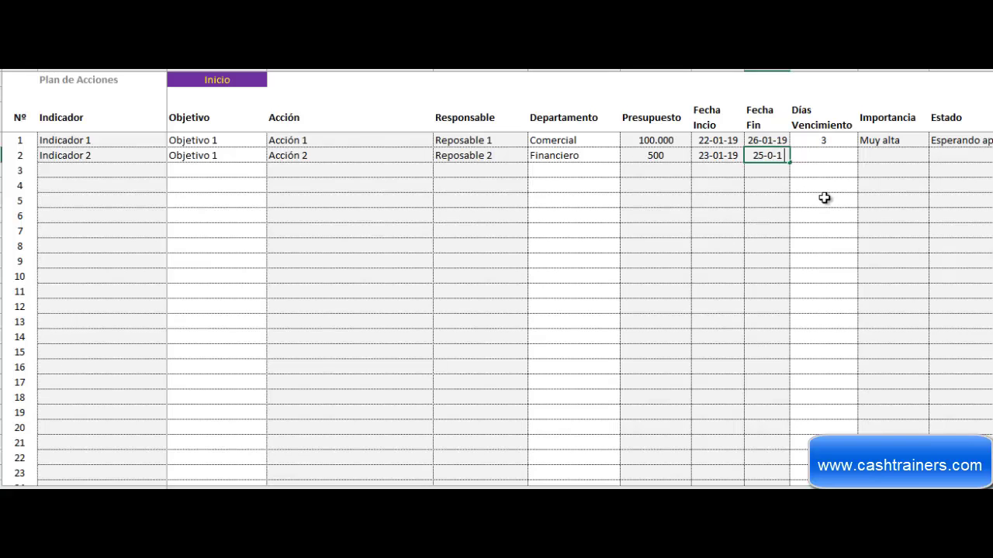
Correct row 2's Fecha Fin to 25-01-19 so the days cell stops showing #¡VALOR!
text(9)
key(Tab)
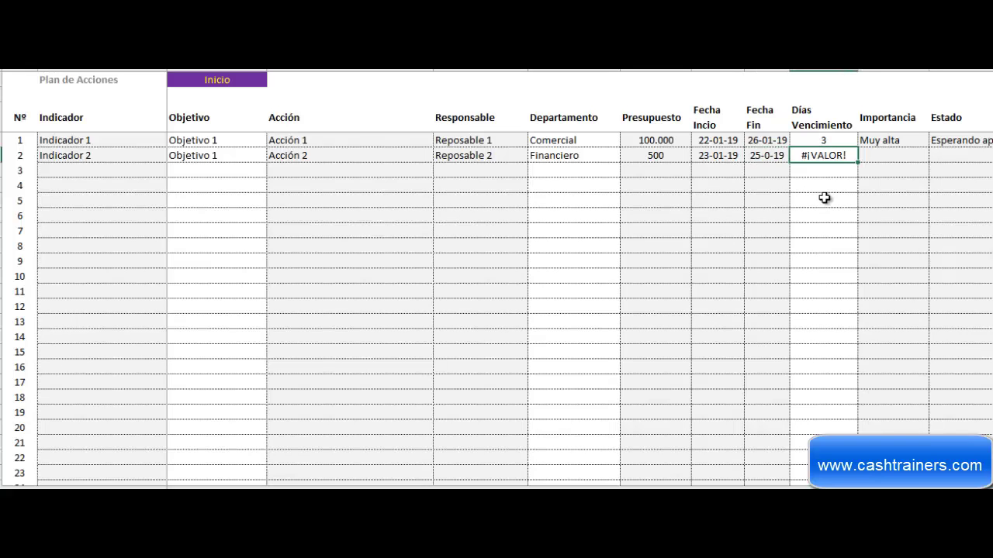
key(Tab)
key(Tab)
click(707, 155)
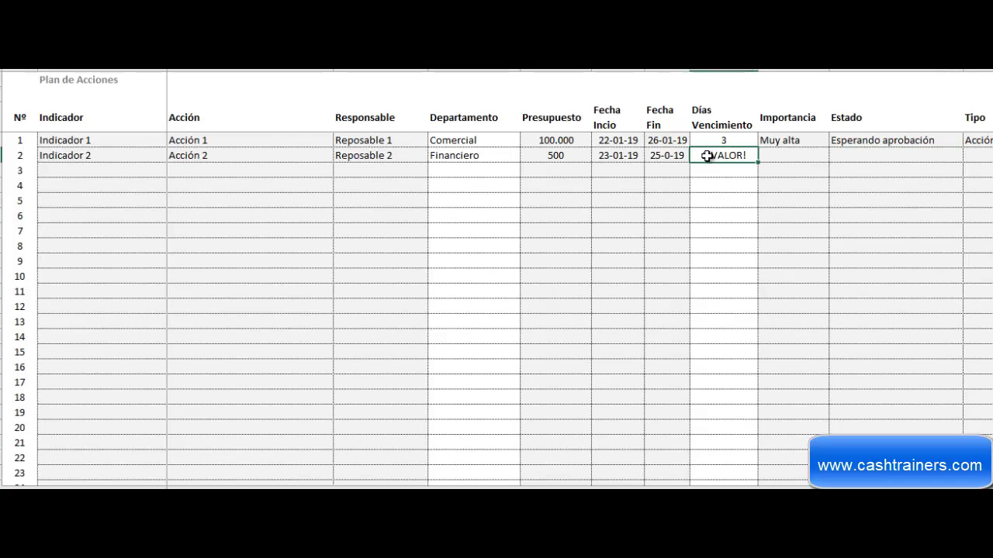
key(Tab)
key(Tab)
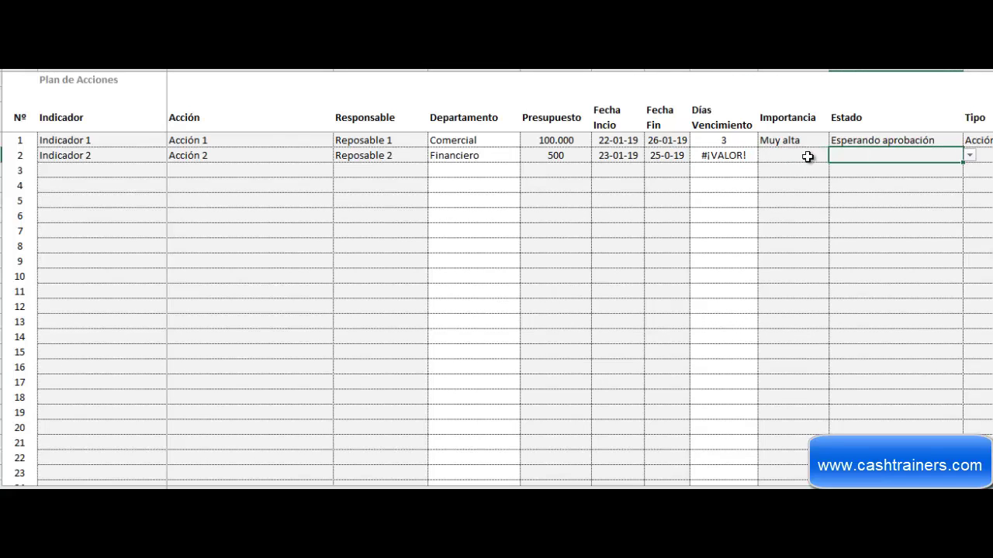
click(807, 157)
click(684, 157)
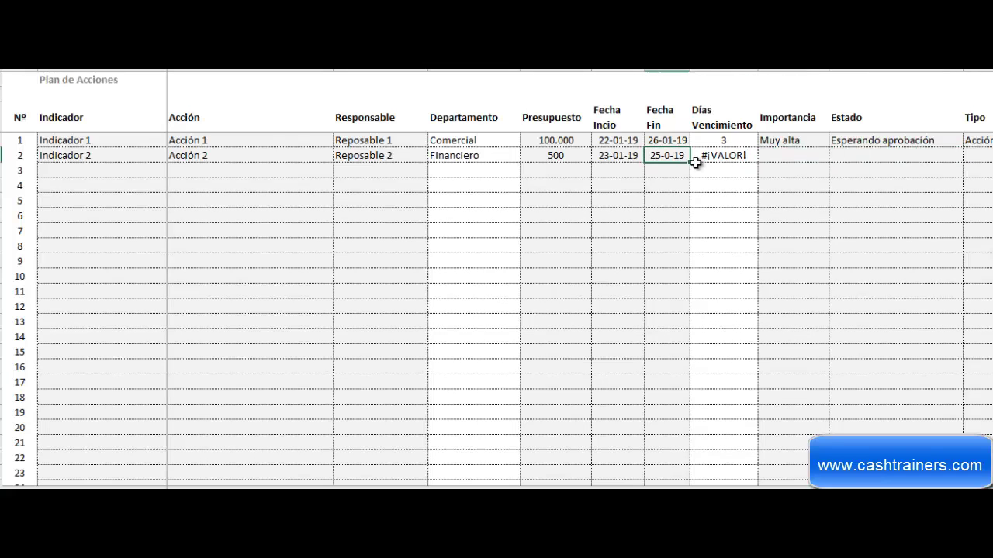
text(1)
key(Tab)
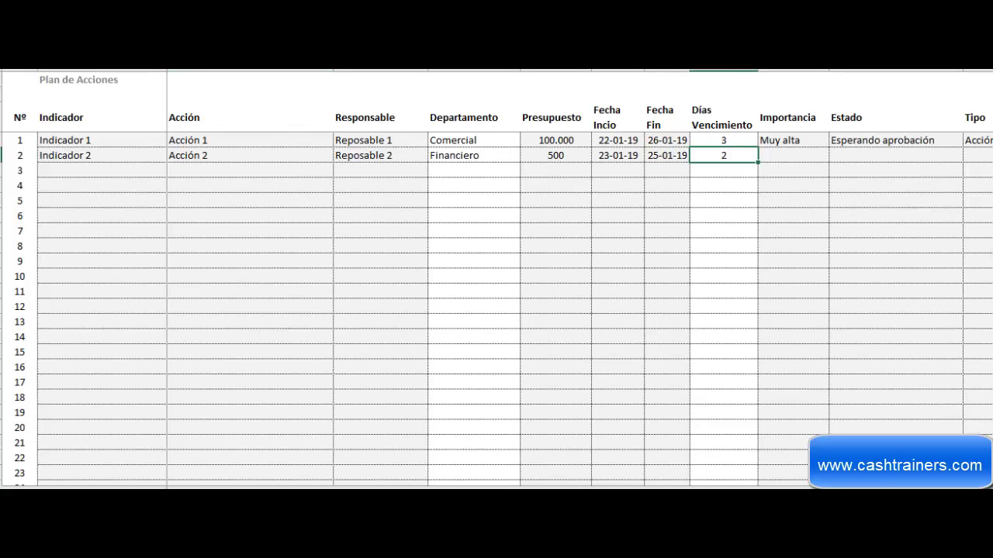
key(Tab)
Set row 2's importance to Alta, status to En curso and type to Iniciativa
click(835, 155)
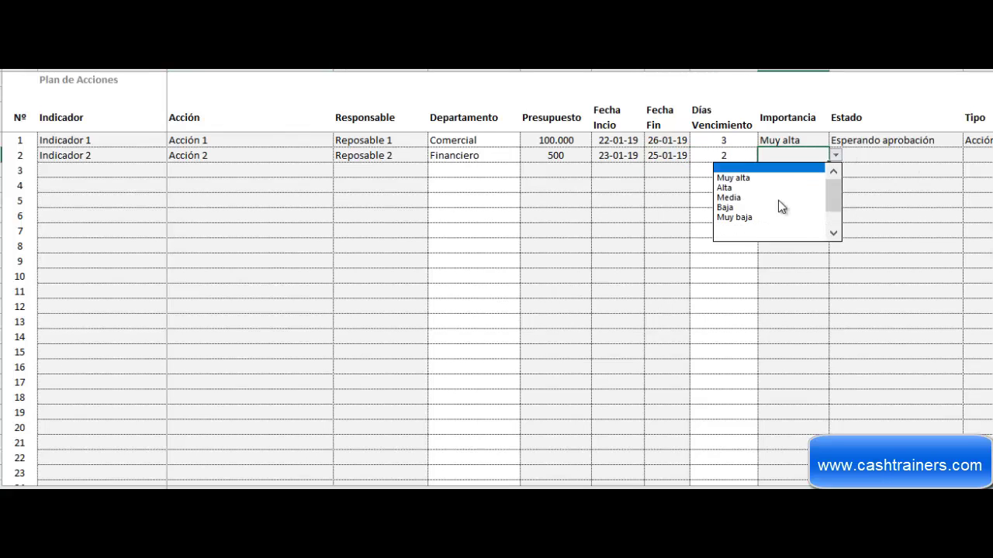
click(781, 188)
key(Tab)
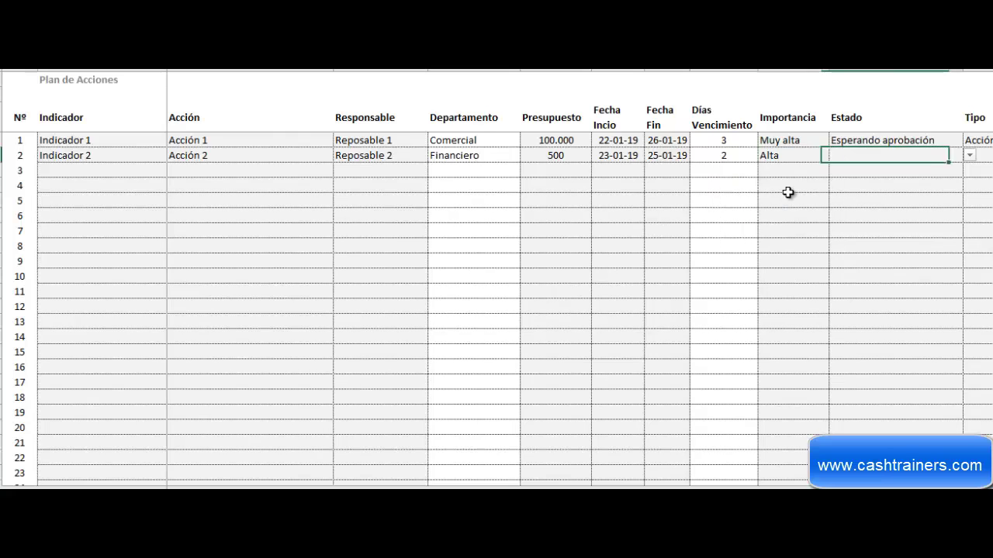
key(Tab)
click(785, 155)
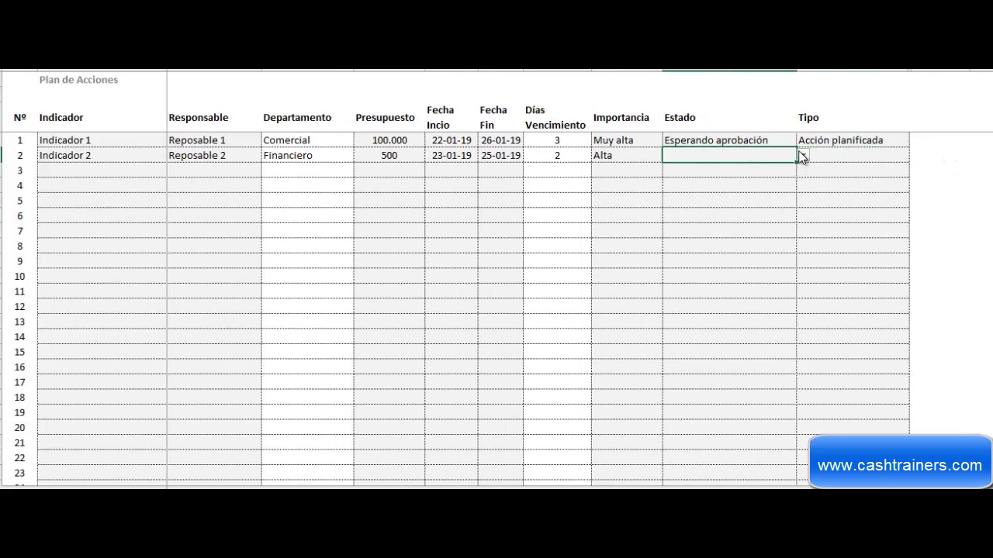
click(803, 155)
click(775, 188)
click(906, 154)
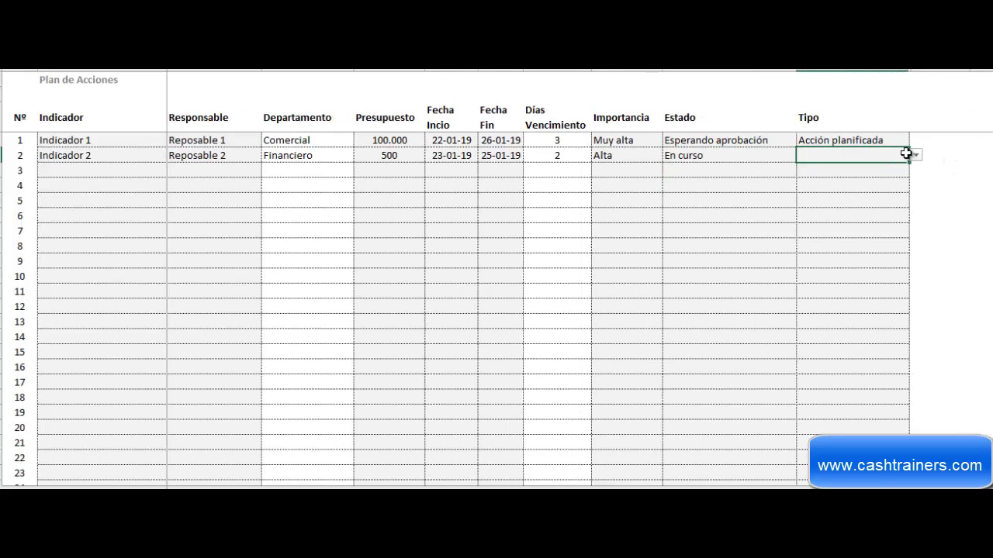
click(916, 155)
click(853, 188)
click(945, 214)
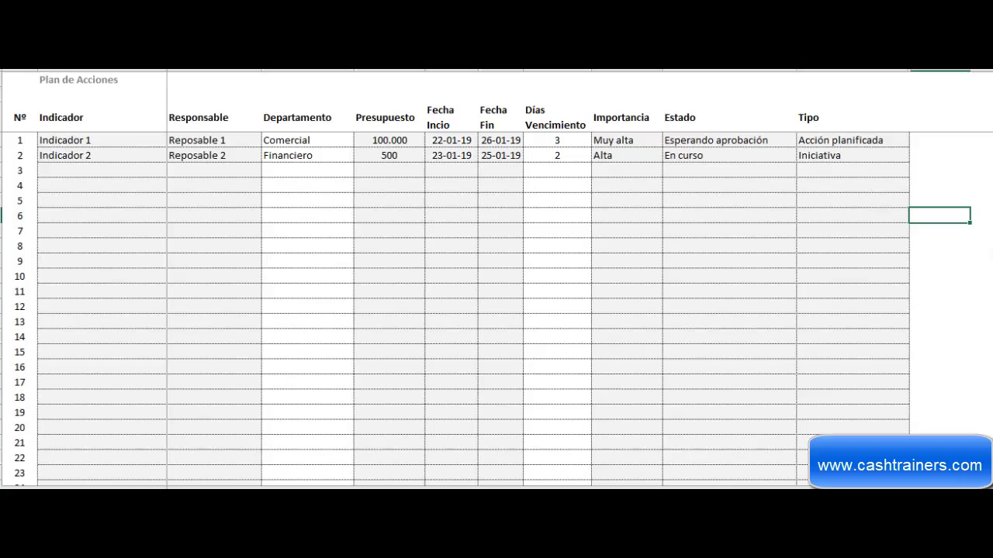
Leave the action plan sheet and return to the Cuadro de Mando 2019 home
mouse_move(709, 487)
mouse_down()
mouse_move(620, 481)
mouse_move(647, 482)
mouse_up()
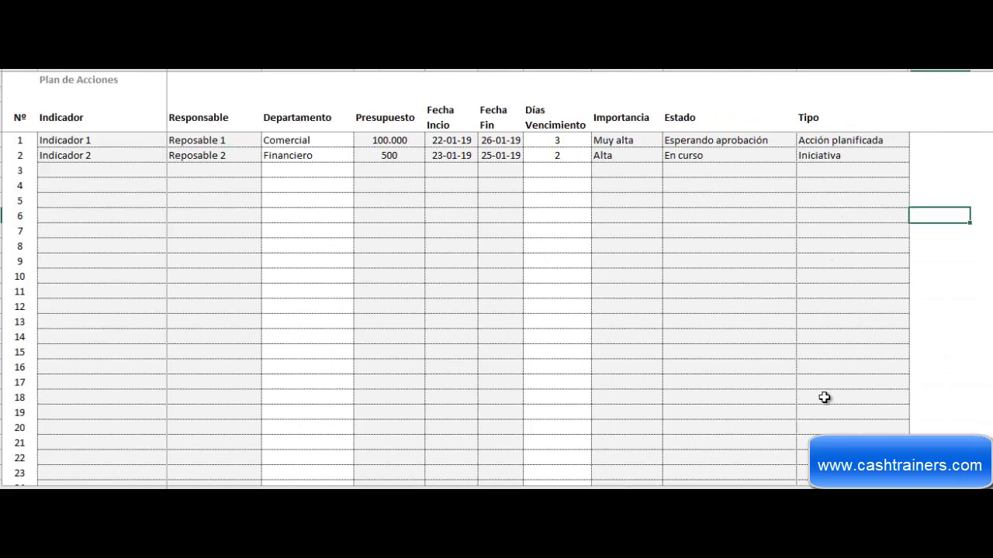
drag(790, 482, 157, 147)
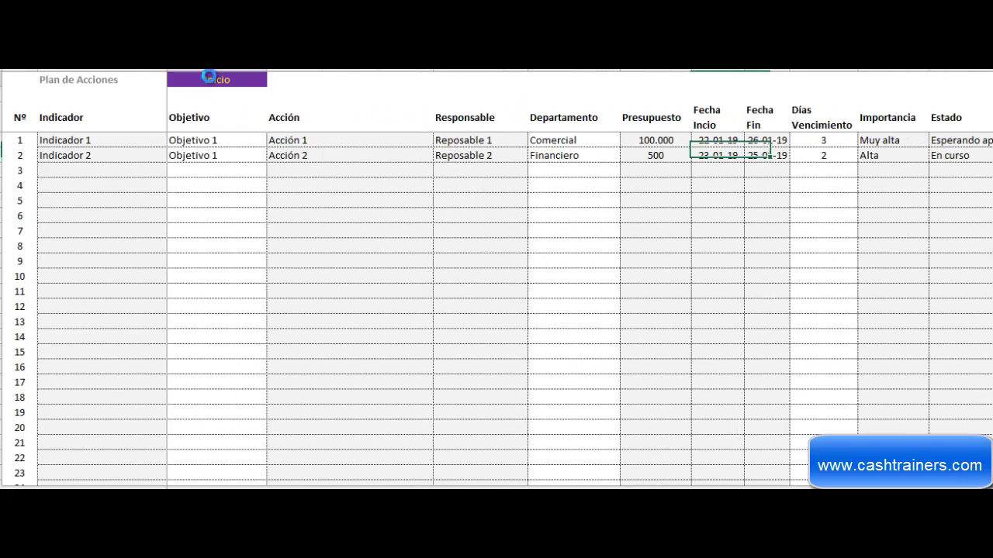
click(205, 79)
click(308, 84)
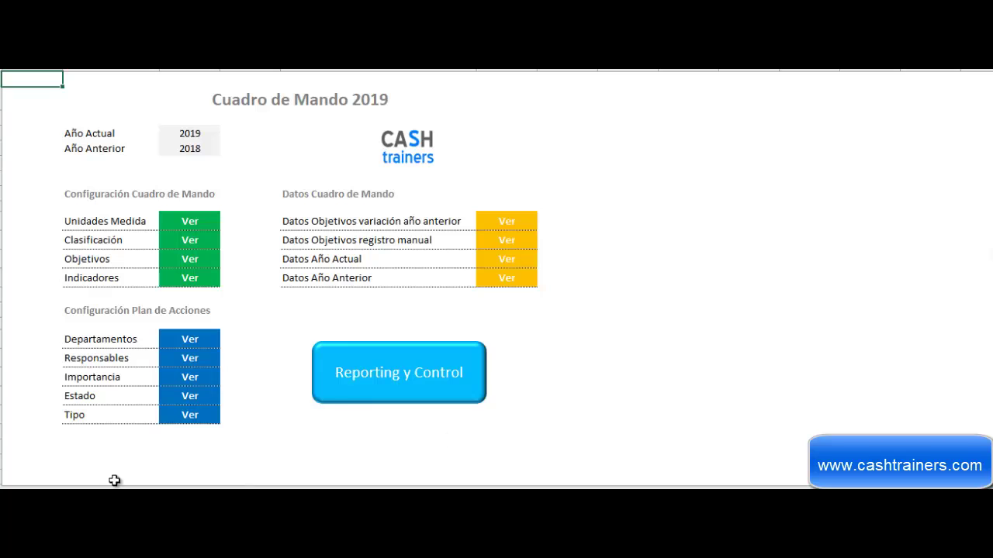
View the Departamento, Responsable, Importancia, Estado and Tipo lists in turn, then open Reporting y Control
click(659, 364)
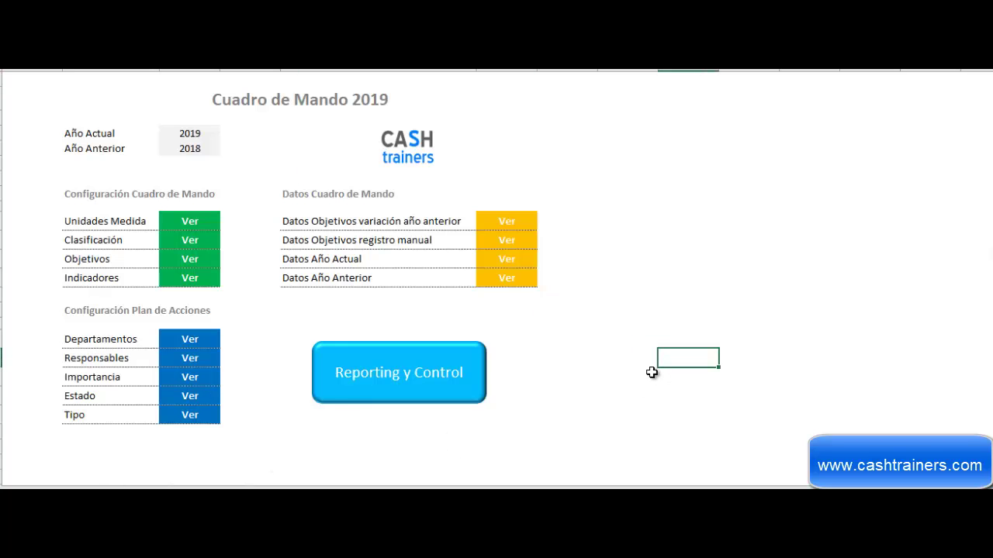
click(192, 342)
click(328, 82)
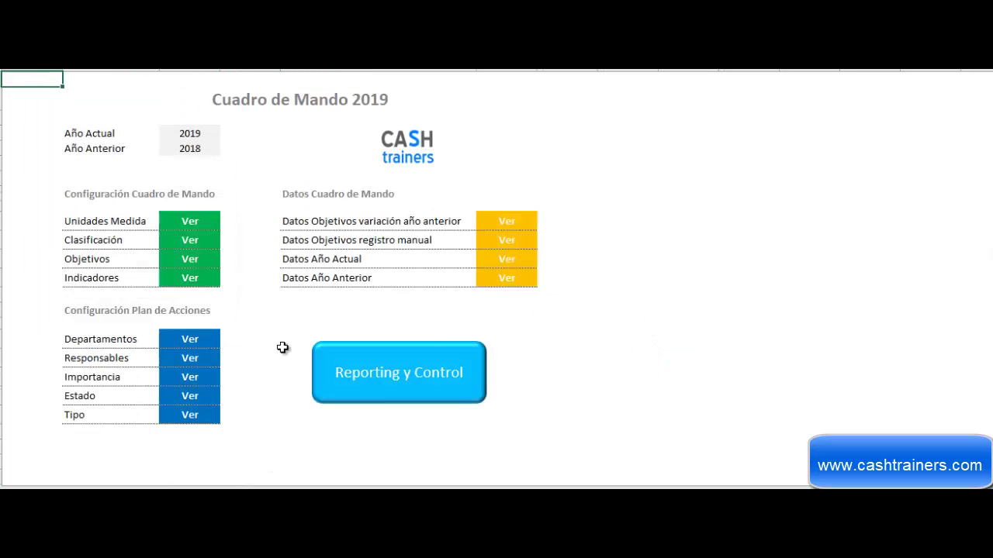
click(192, 362)
click(469, 79)
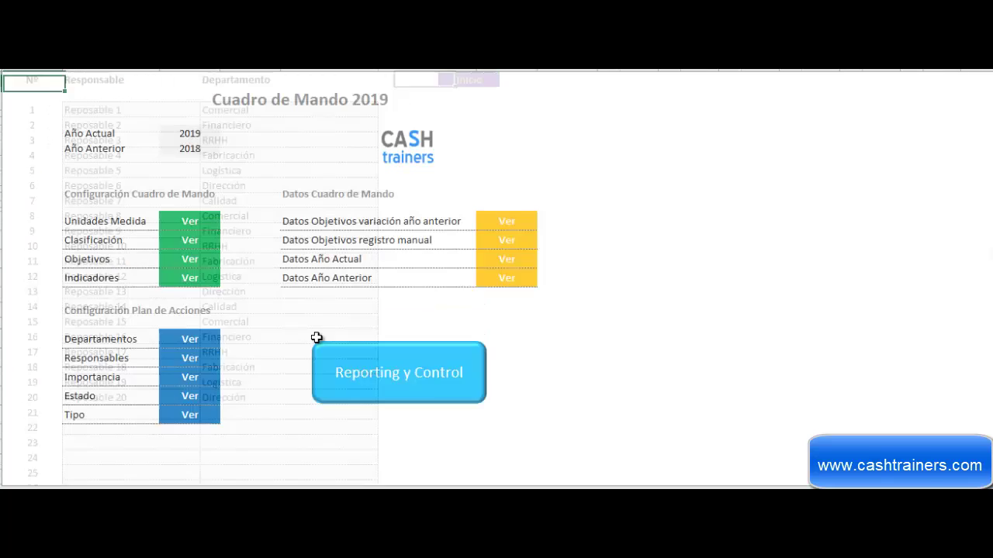
click(189, 378)
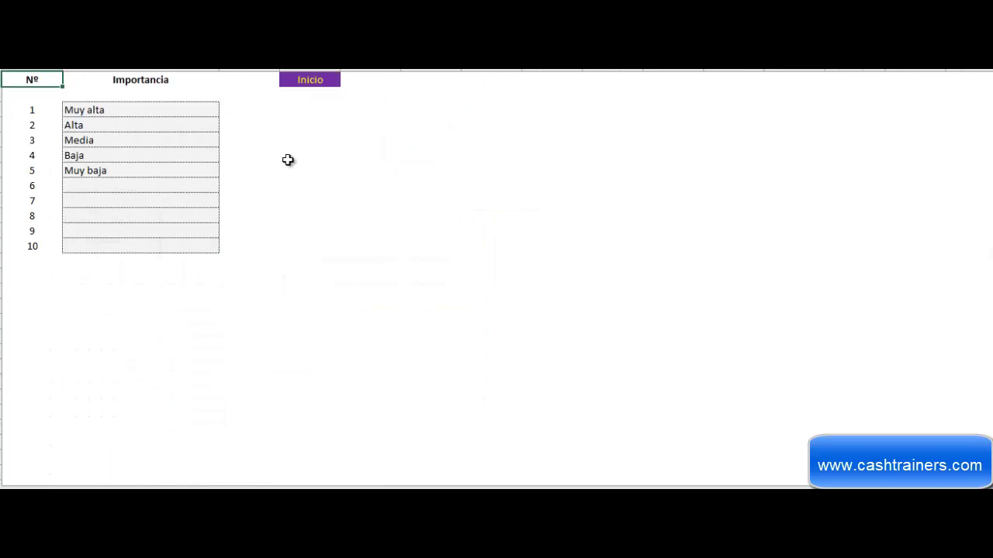
click(309, 81)
click(191, 402)
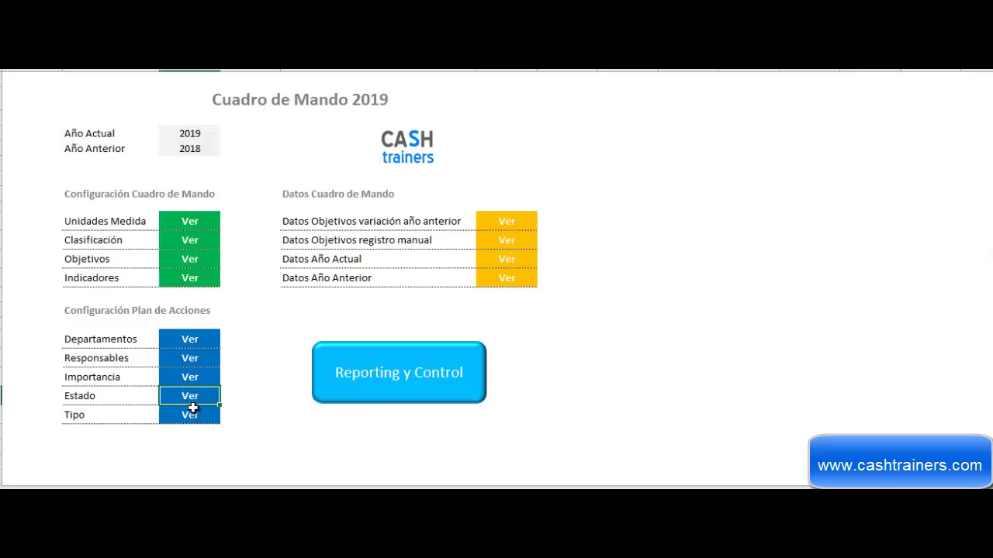
click(308, 76)
click(187, 418)
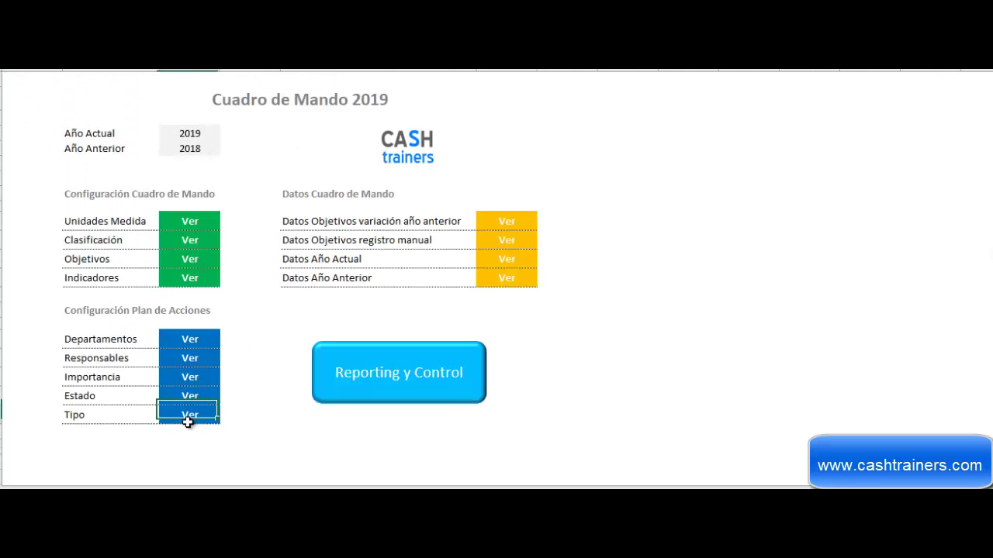
click(271, 93)
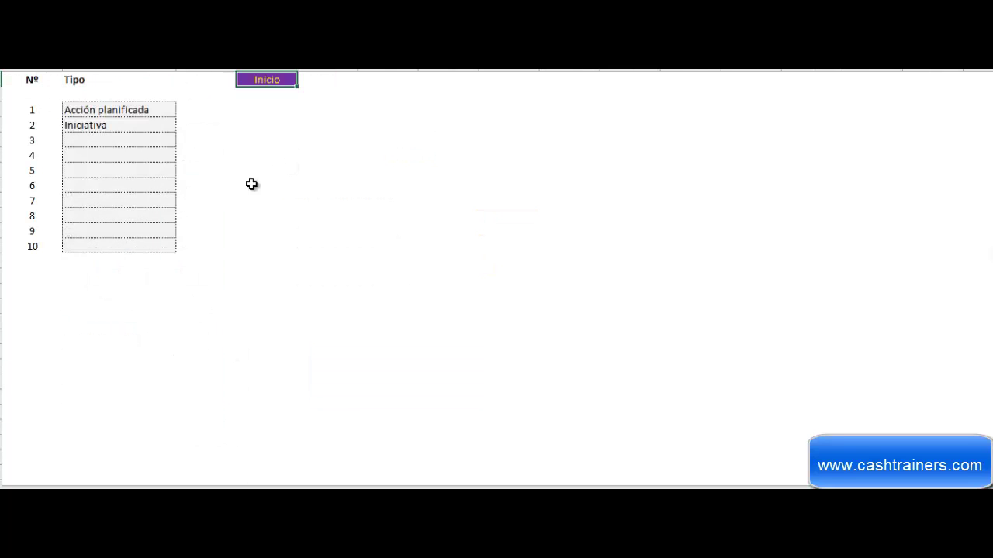
click(398, 376)
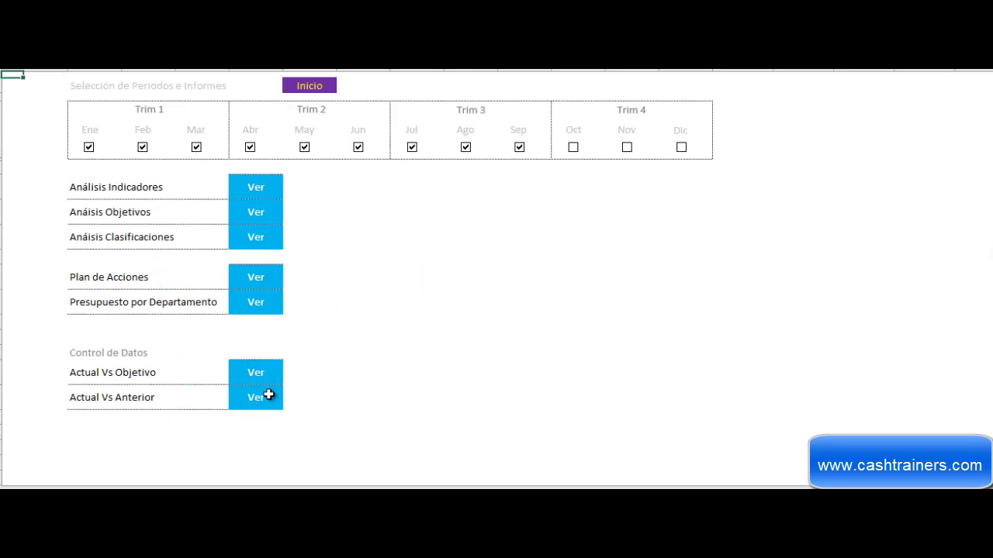
Open the budget-by-department report and refresh its pivot to pick up Financiero's 500
click(356, 336)
click(255, 306)
click(603, 365)
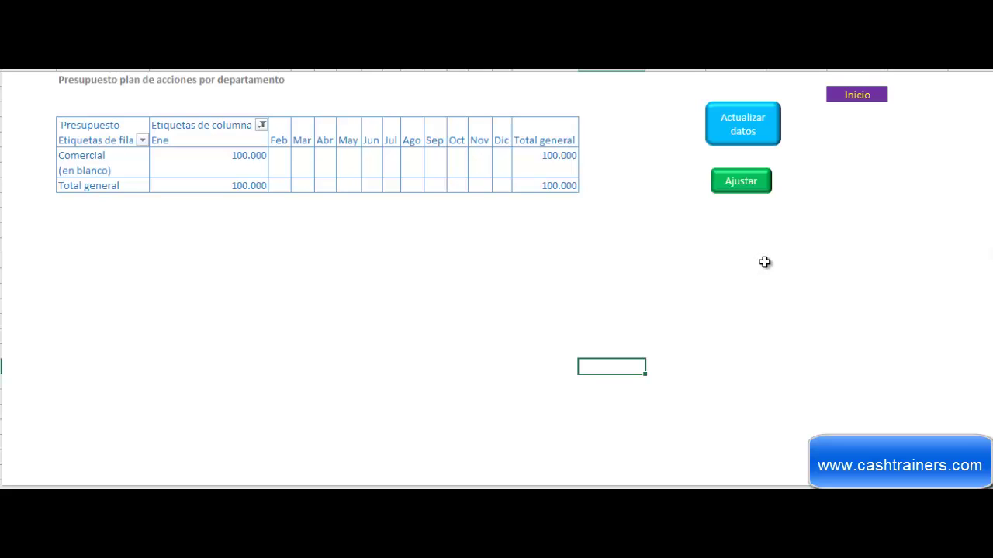
click(749, 140)
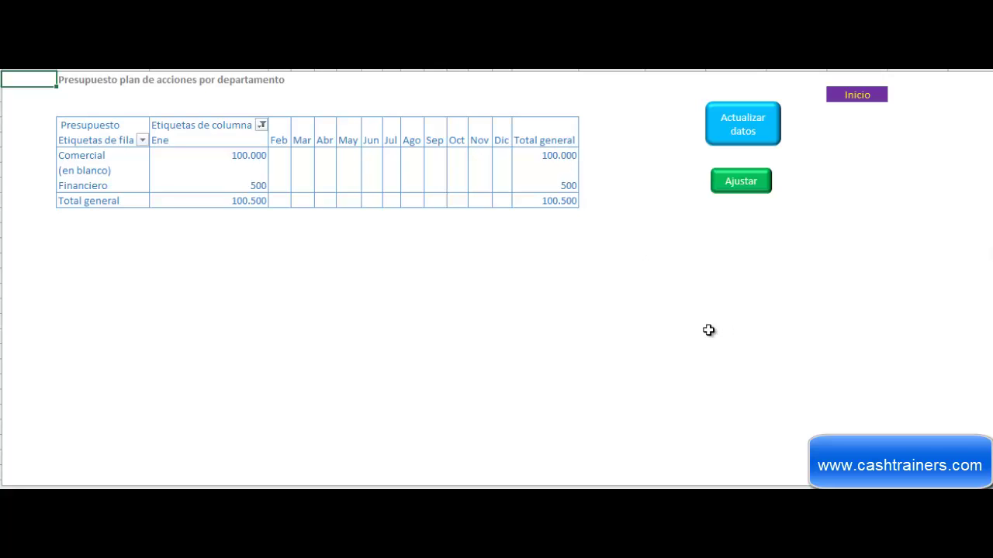
click(141, 140)
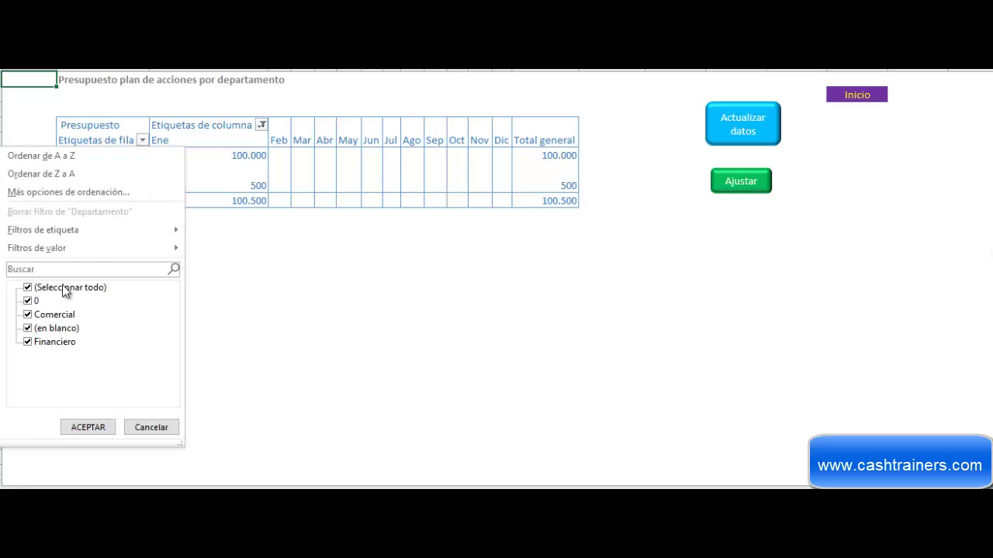
click(27, 328)
click(87, 428)
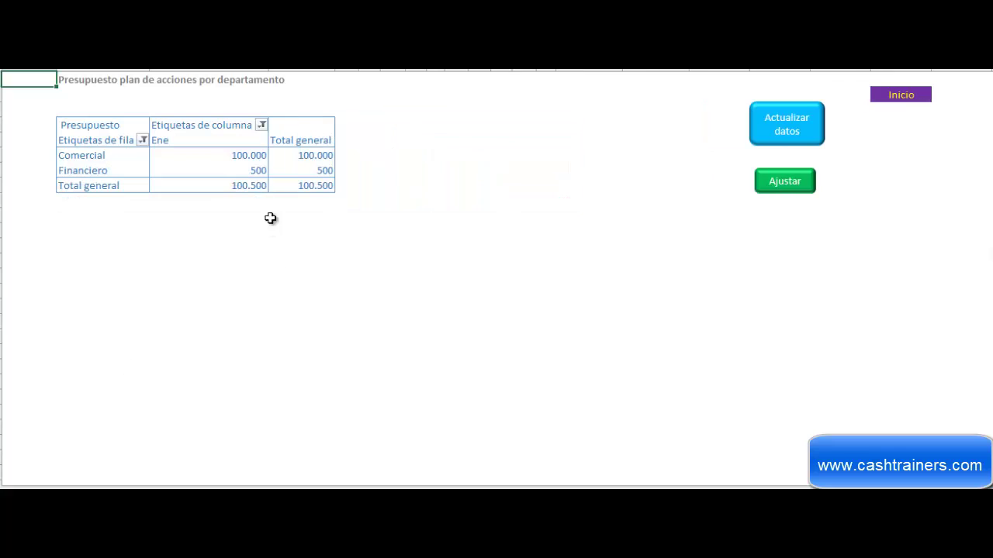
Tick (en blanco) in the department filter, readjust the pivot, and return to the selection menu
click(141, 140)
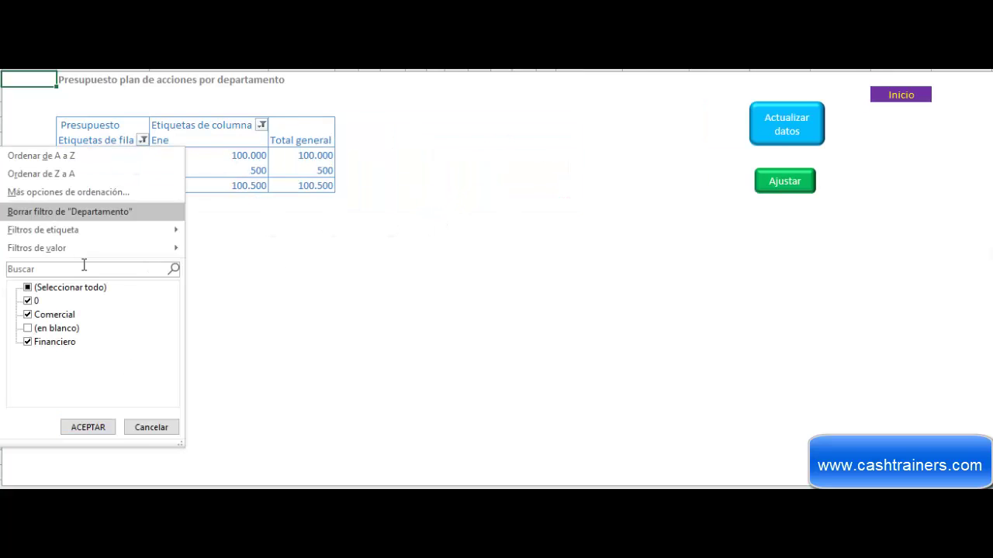
click(27, 328)
click(96, 430)
click(570, 332)
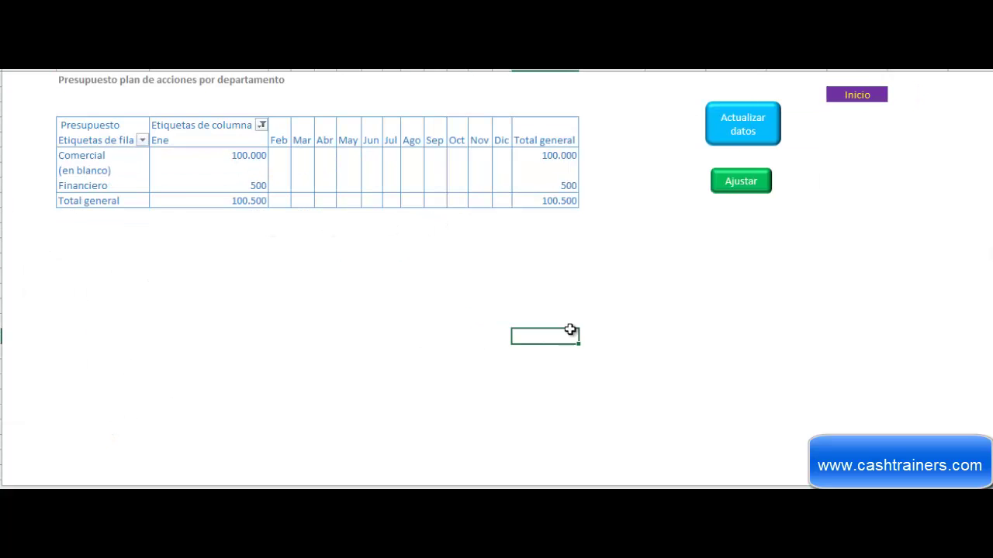
click(862, 201)
click(759, 183)
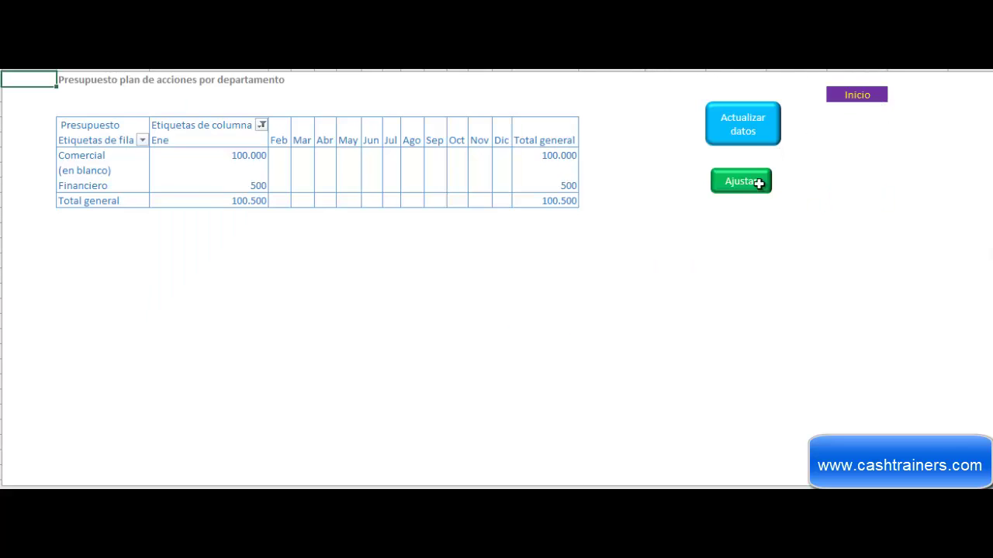
click(716, 295)
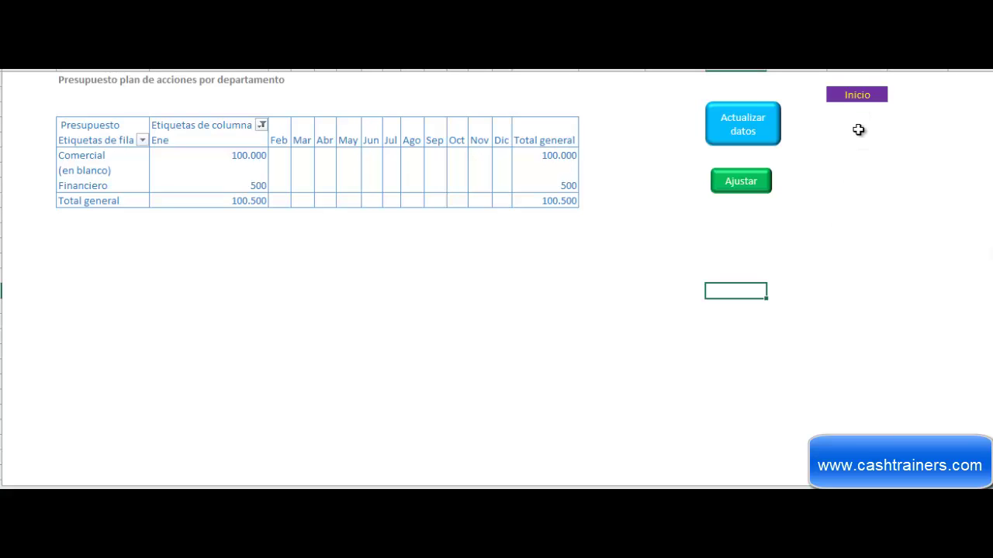
click(857, 96)
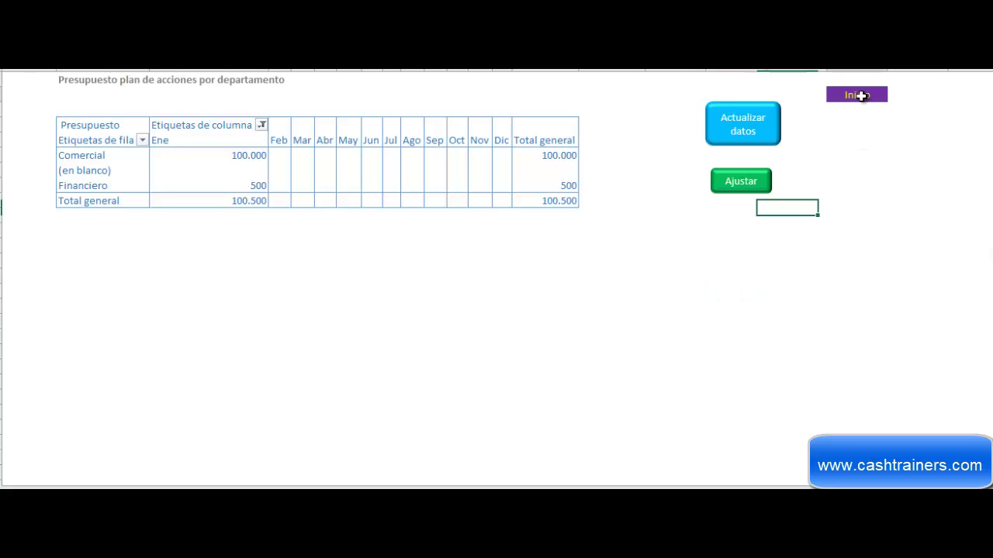
click(744, 324)
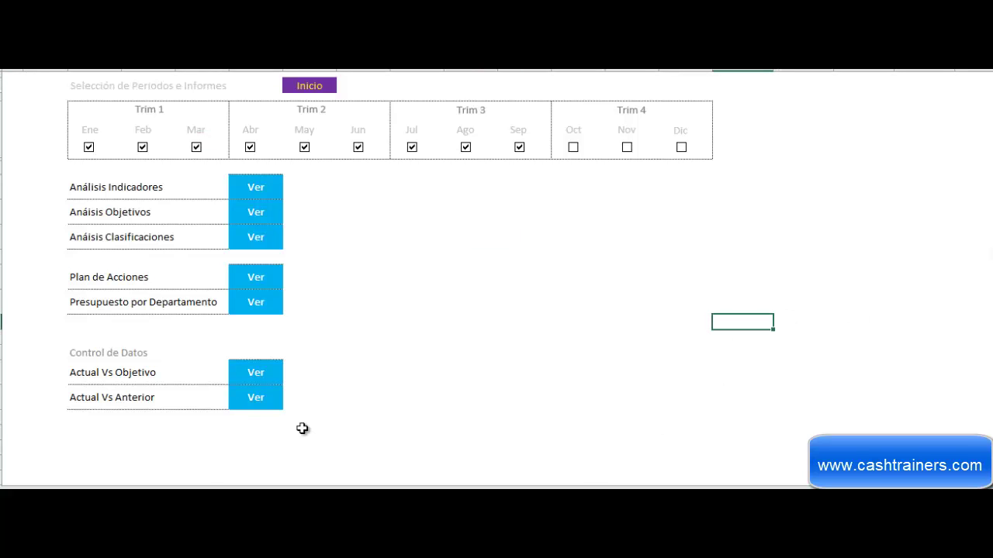
Open the Actual Vs Objetivo check and filter the Indicador column to Indicador 1
click(255, 376)
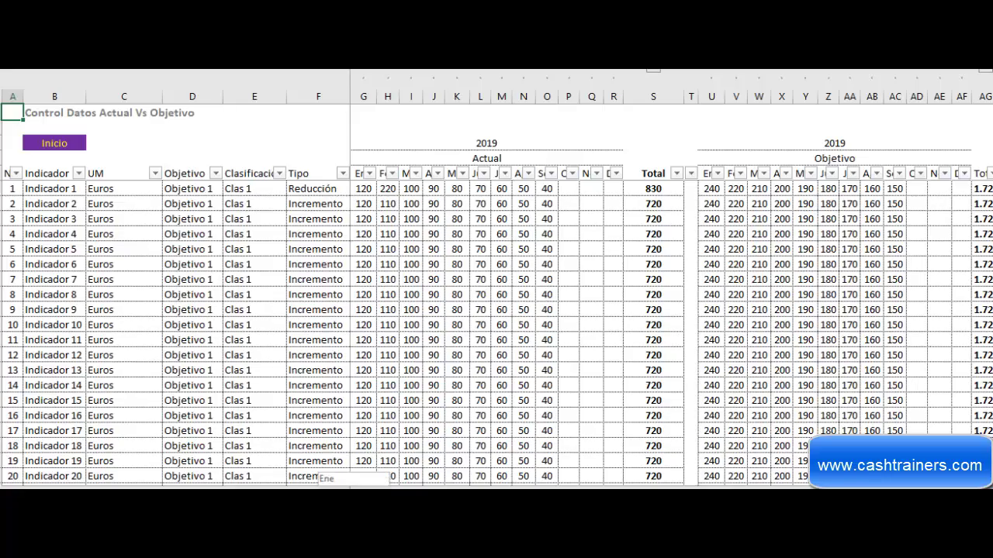
scroll(322, 474, right, 5)
scroll(321, 475, left, 5)
click(79, 173)
click(27, 335)
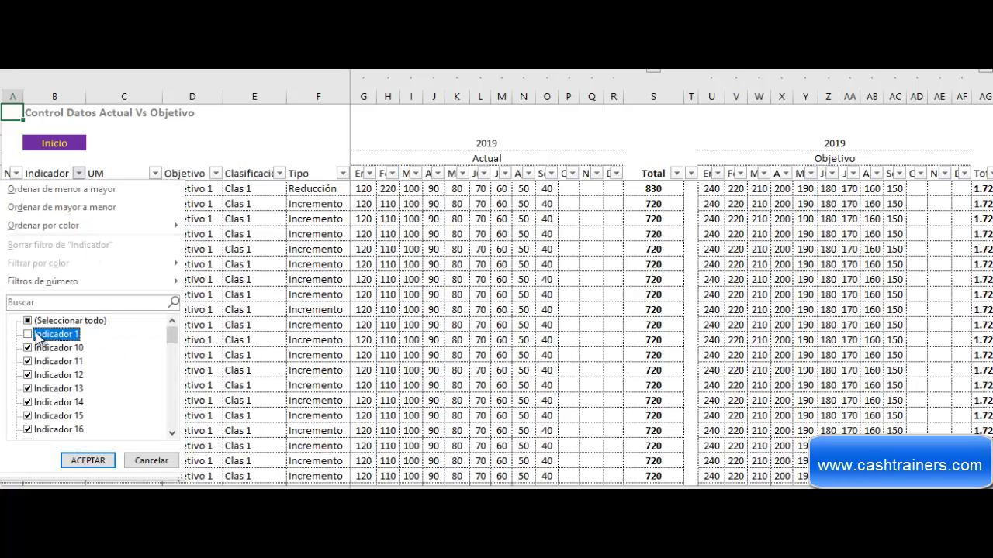
click(28, 320)
click(28, 320)
click(27, 335)
click(88, 461)
Scan across the Indicador 1 rows, then clear the filter to show all indicators
scroll(670, 277, right, 5)
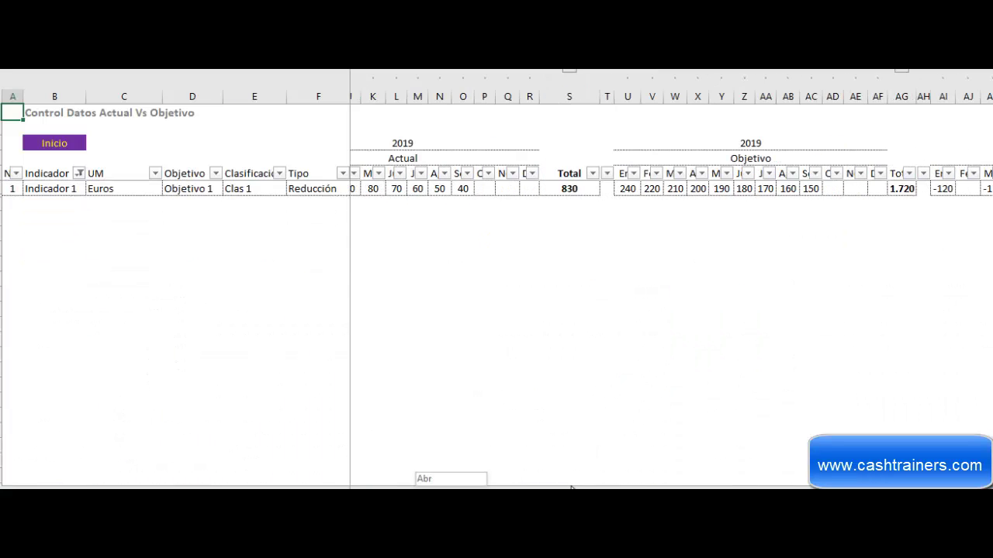
scroll(670, 277, right, 3)
scroll(671, 277, right, 4)
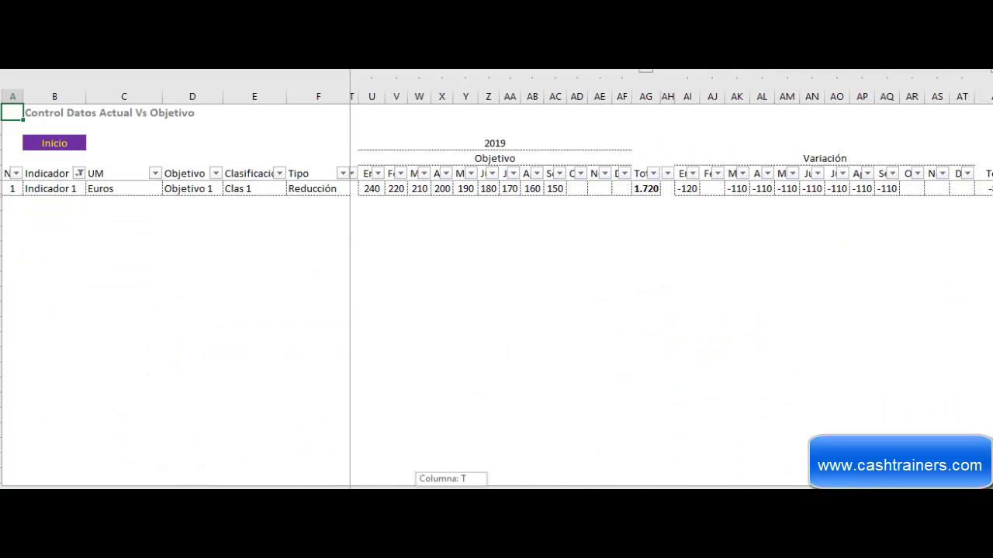
scroll(670, 277, right, 3)
scroll(670, 277, left, 12)
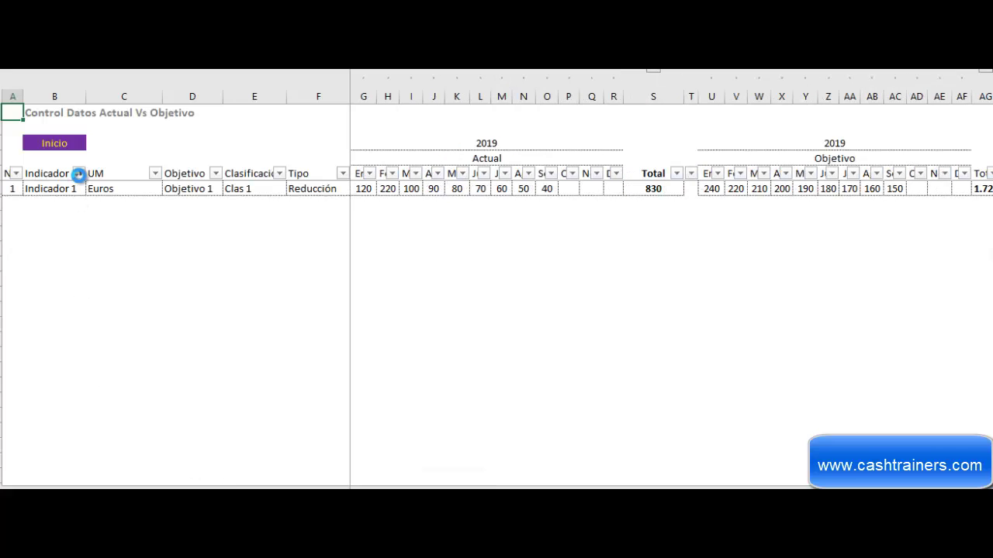
click(79, 173)
click(27, 320)
click(88, 460)
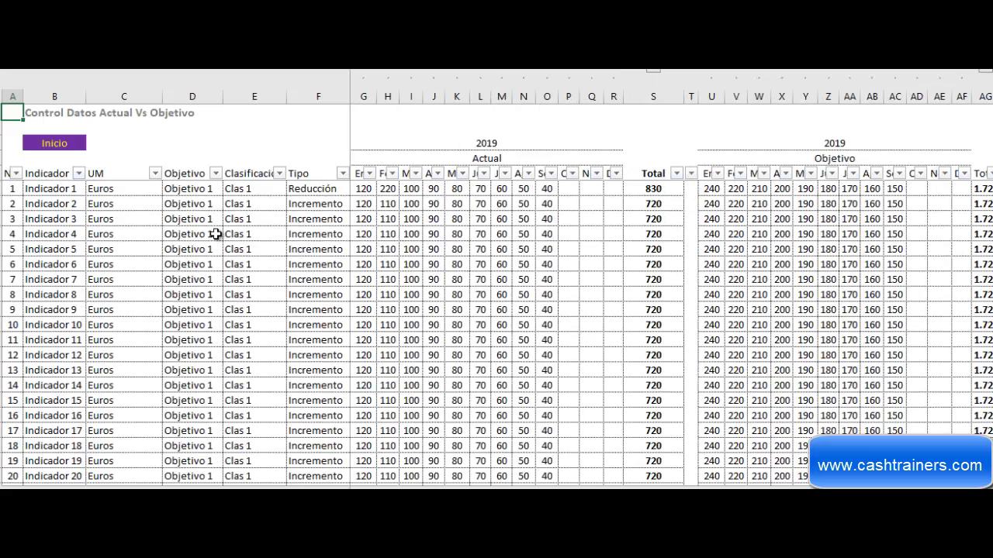
click(240, 143)
View the Actual Vs Anterior check, then go back to the Cuadro de Mando 2019 home sheet
click(68, 148)
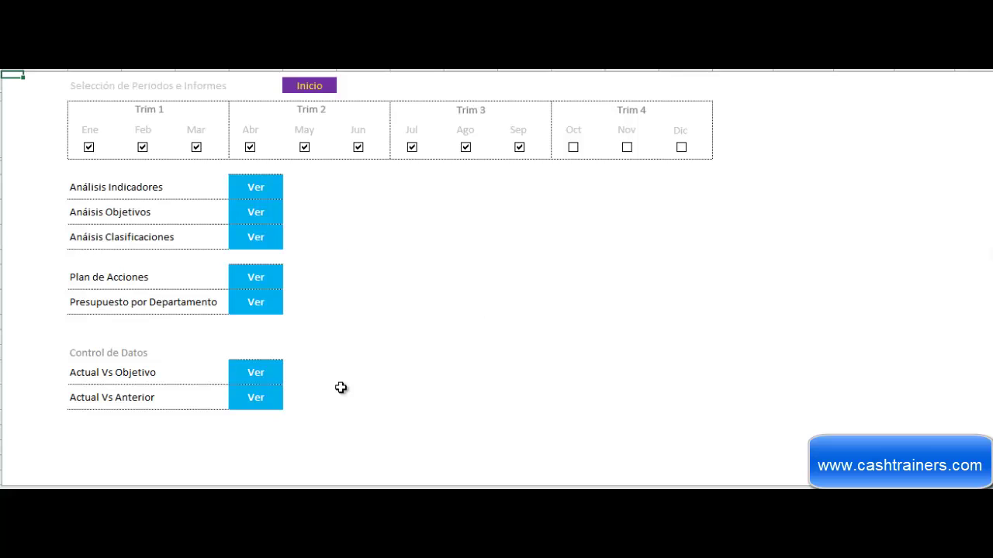
click(396, 380)
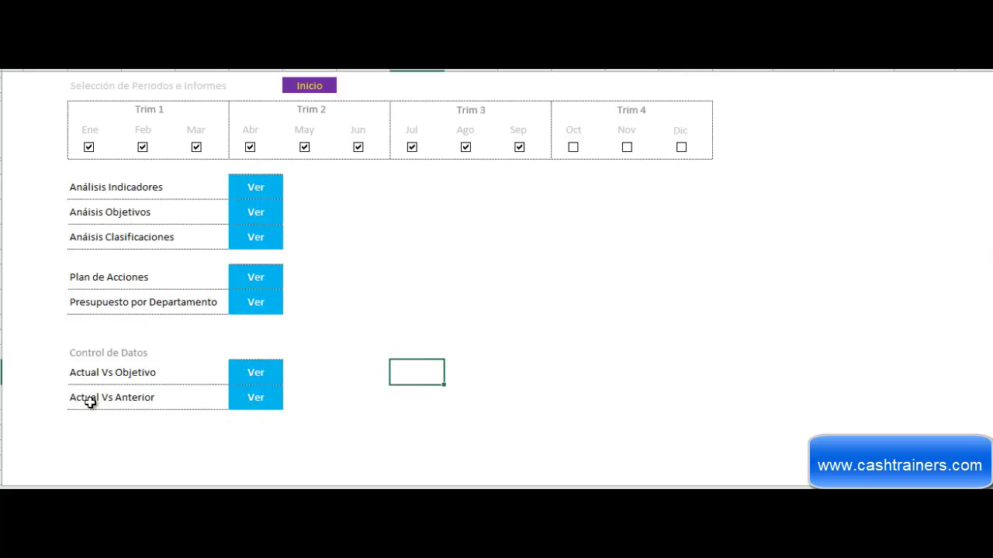
click(264, 400)
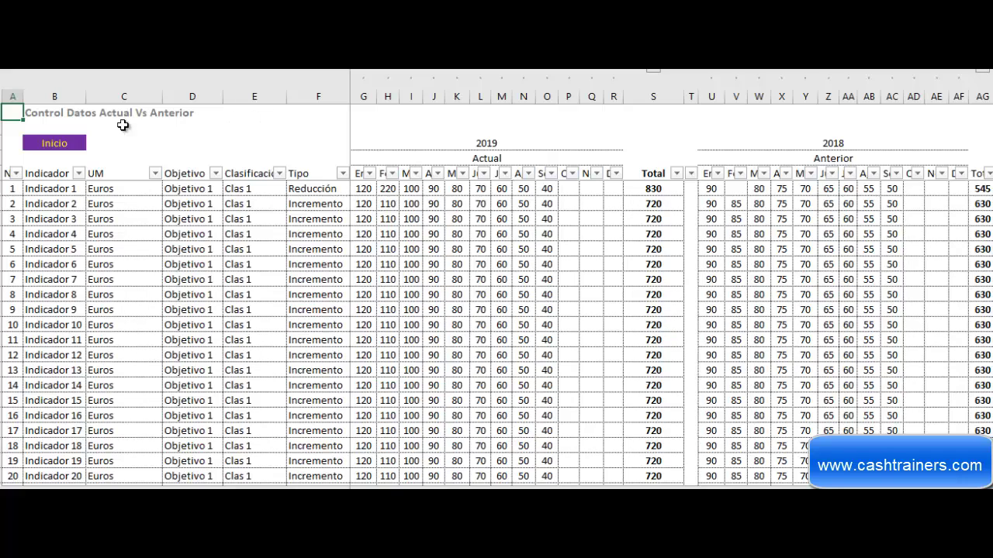
click(51, 145)
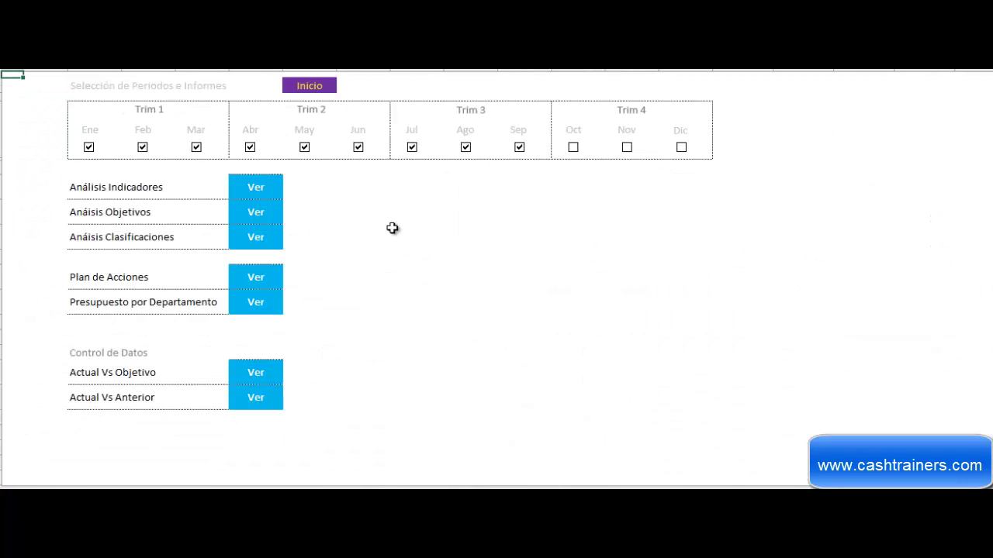
click(310, 91)
click(567, 107)
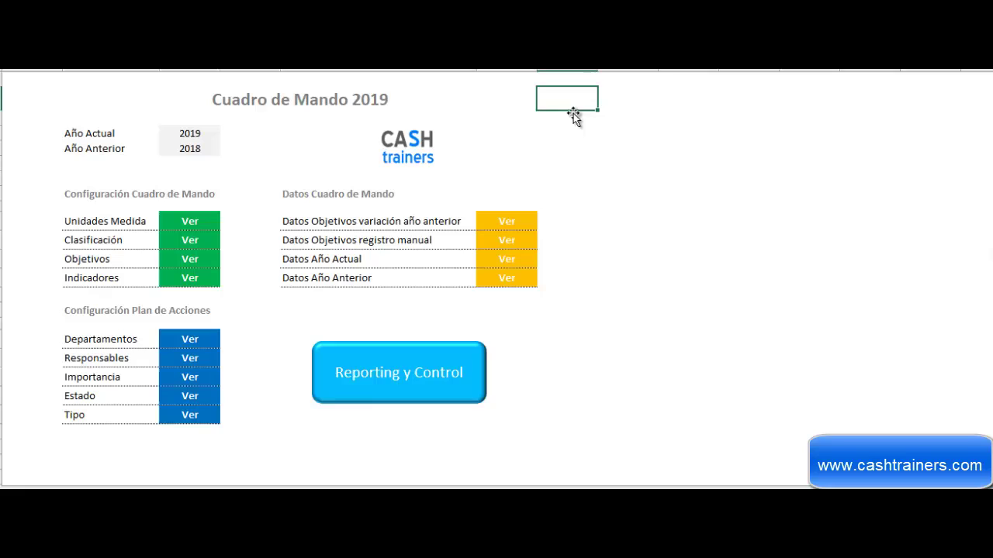
Open the Reporting y Control button on the Cuadro de Mando 2019 home sheet
click(42, 109)
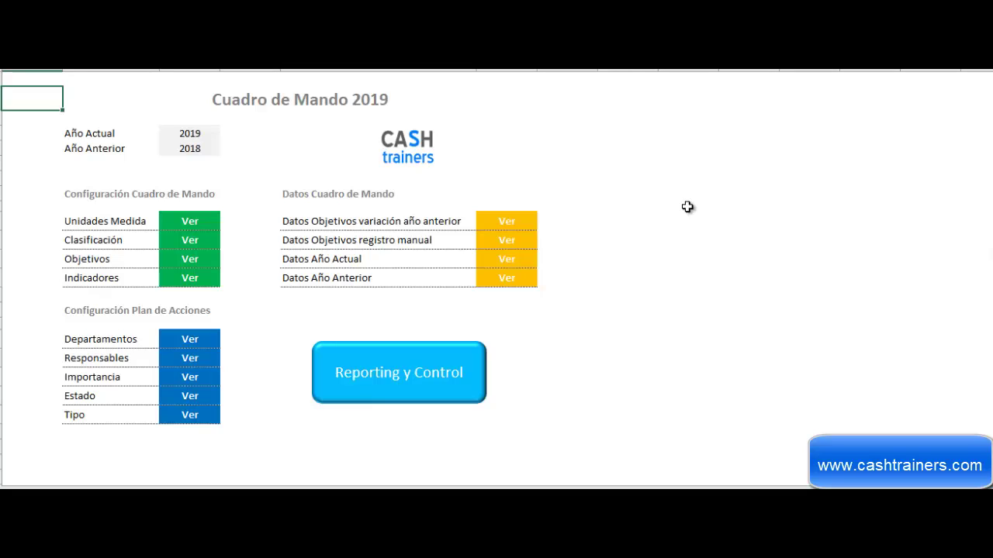
Open Indicador 1's Análisis Indicadores report from Reporting y Control, then return home
click(419, 393)
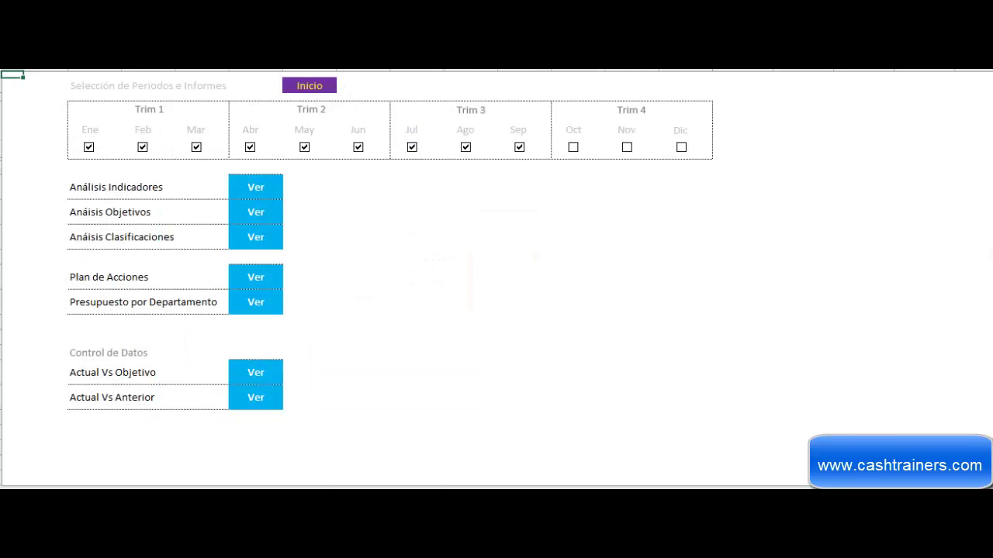
click(250, 191)
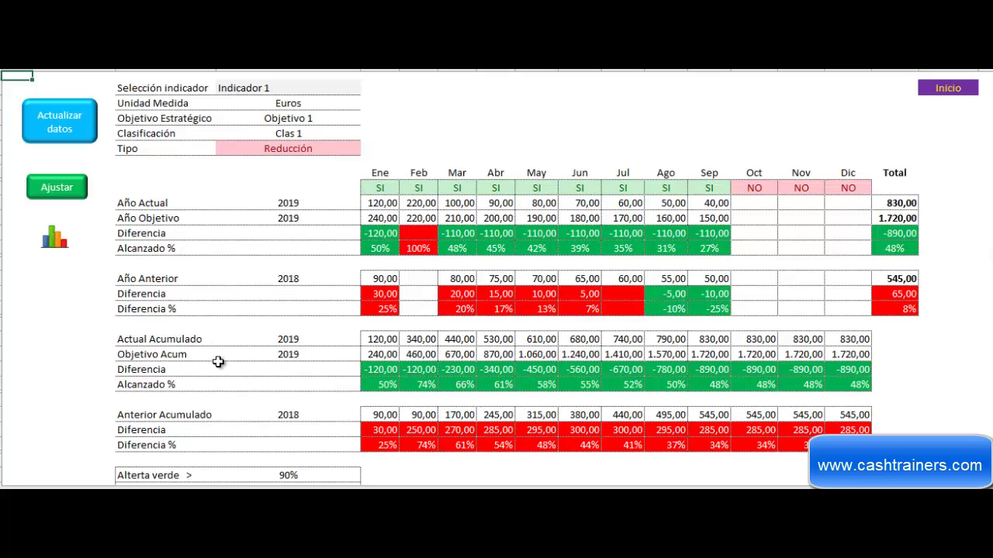
click(945, 88)
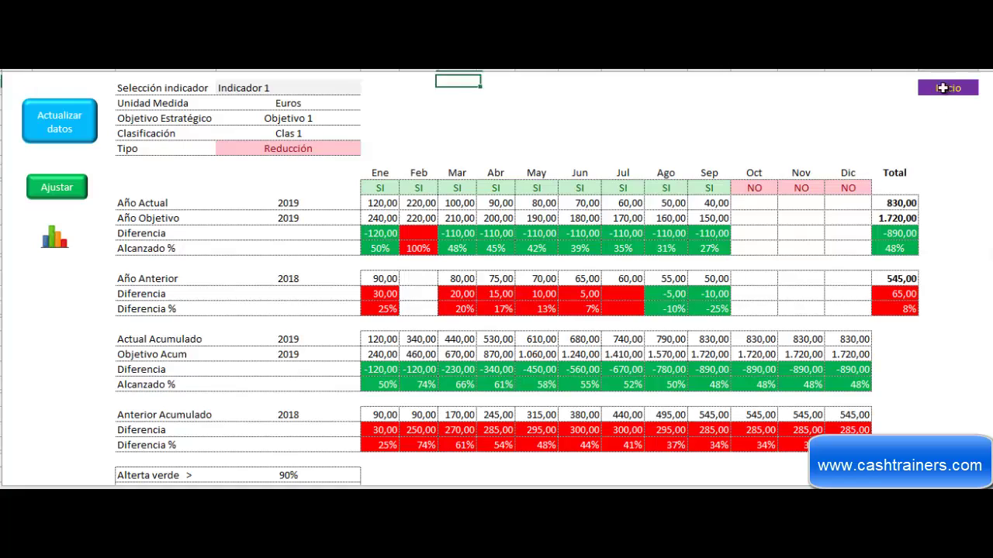
click(814, 84)
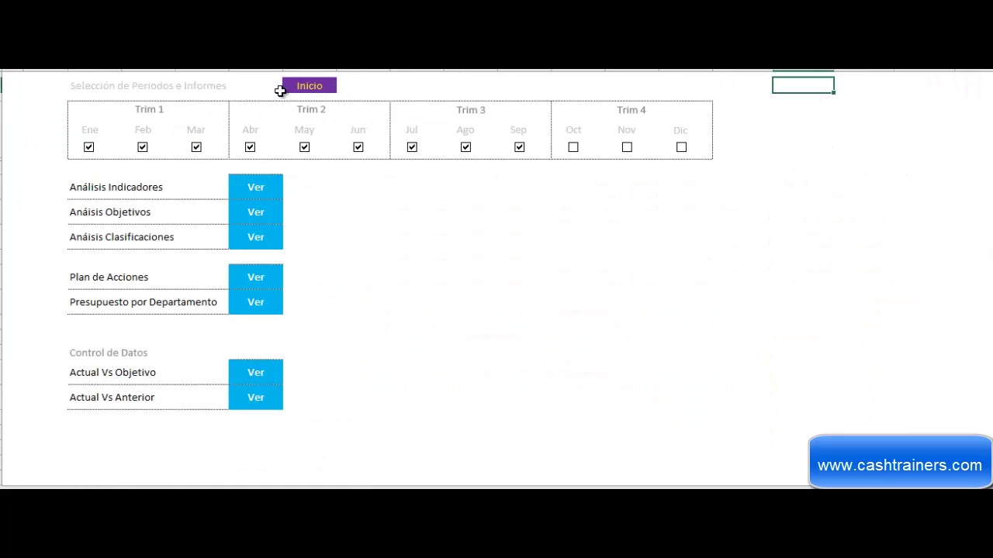
click(309, 88)
click(707, 106)
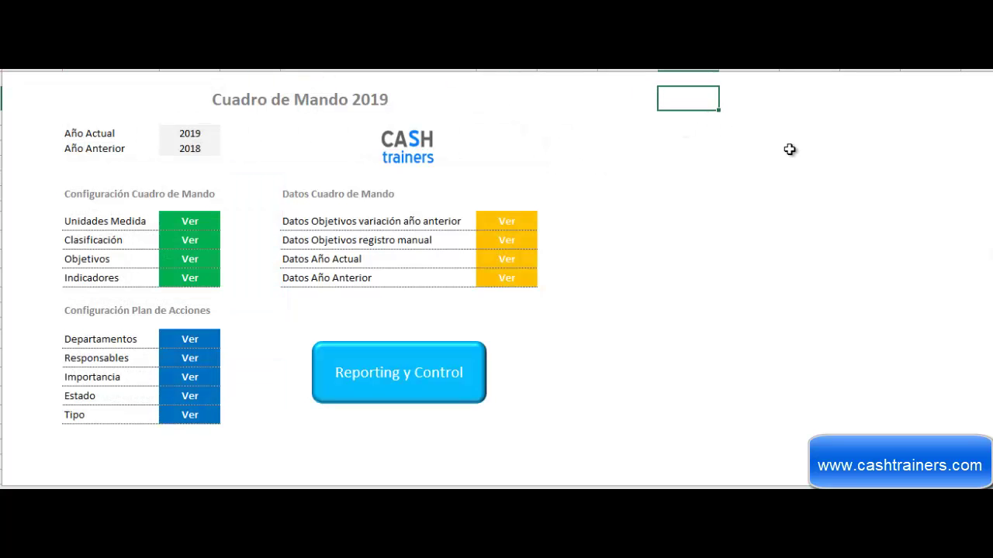